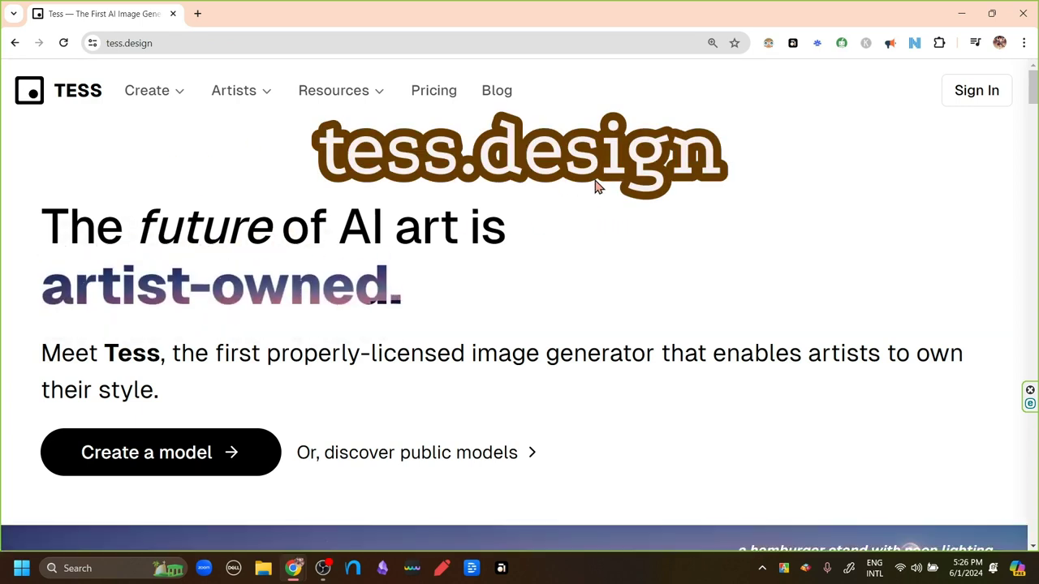
- Scroll down the tess.design landing page past the Flowers model sample artwork
scroll(594, 185, down, 4)
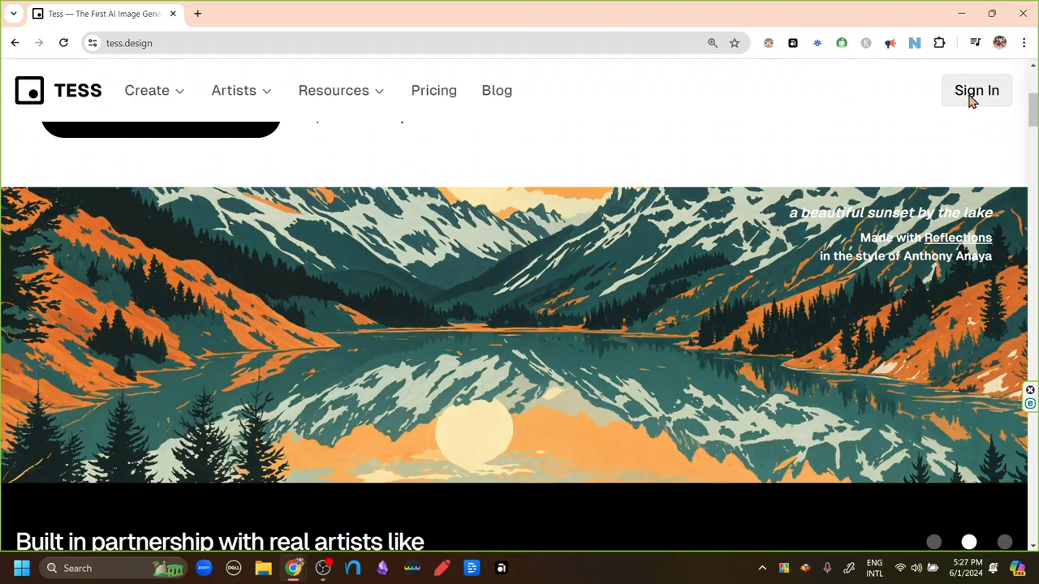
- Sign in to Tess with Google, then collapse and reopen the workspace navigation panel
click(967, 96)
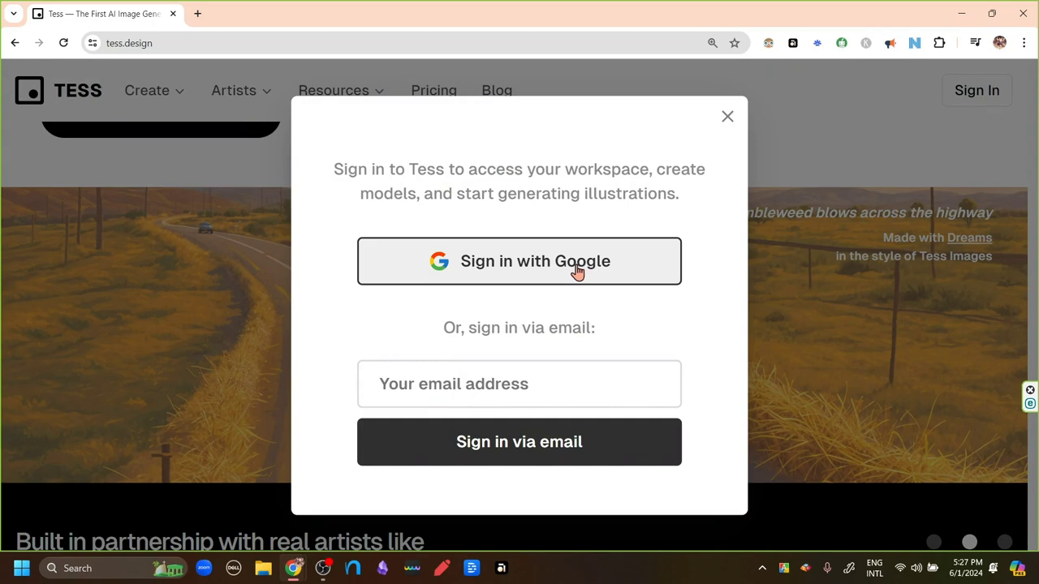
click(575, 271)
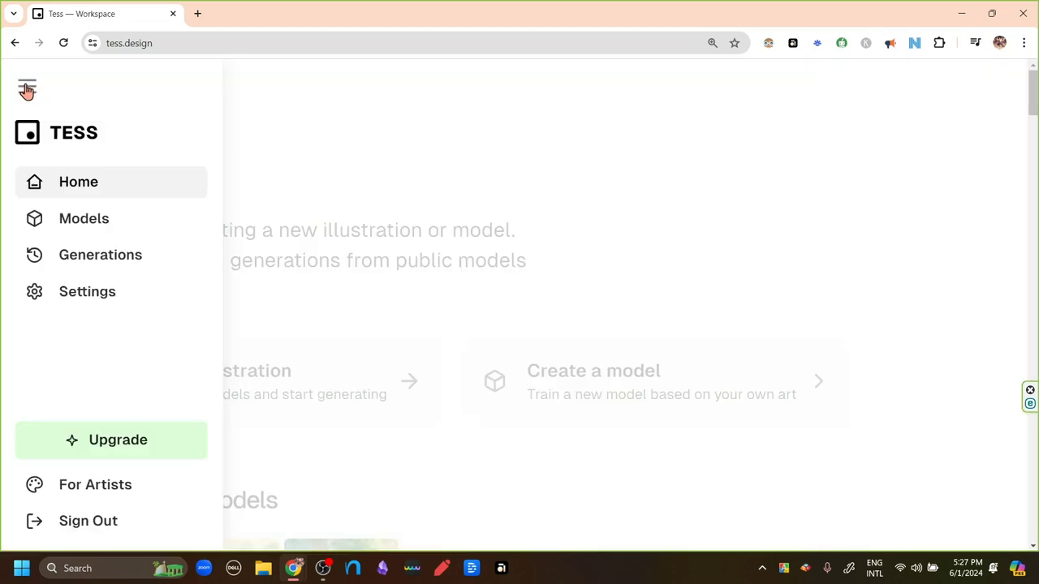
click(27, 90)
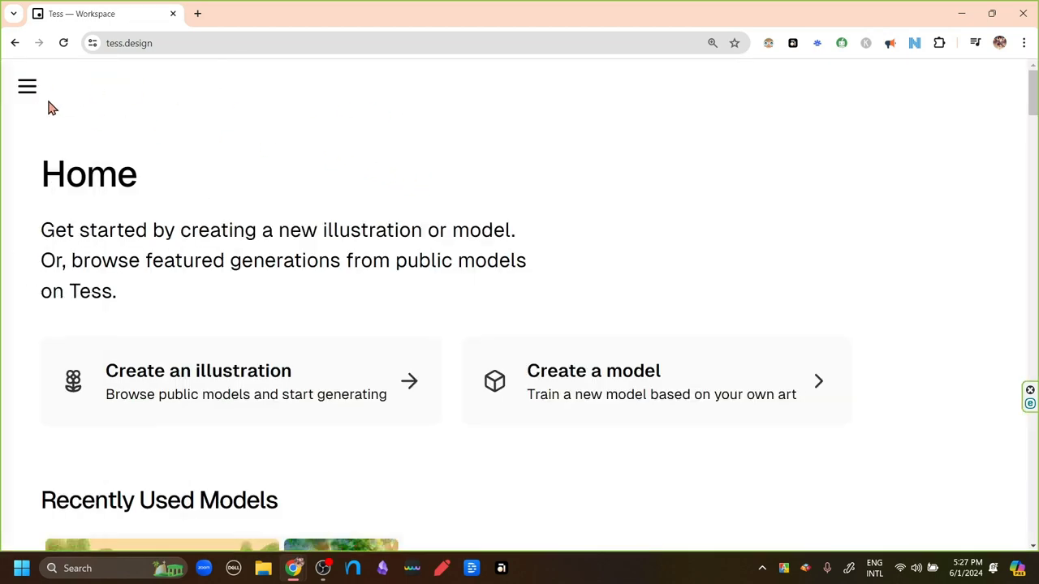
click(26, 89)
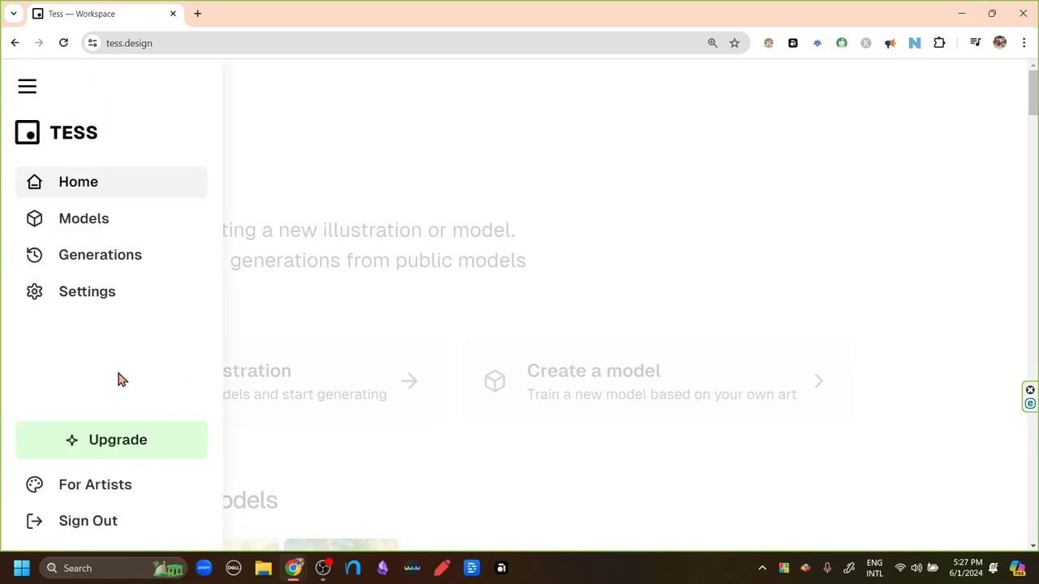
- Open the For Artists page and go to its Create a new model page
click(106, 490)
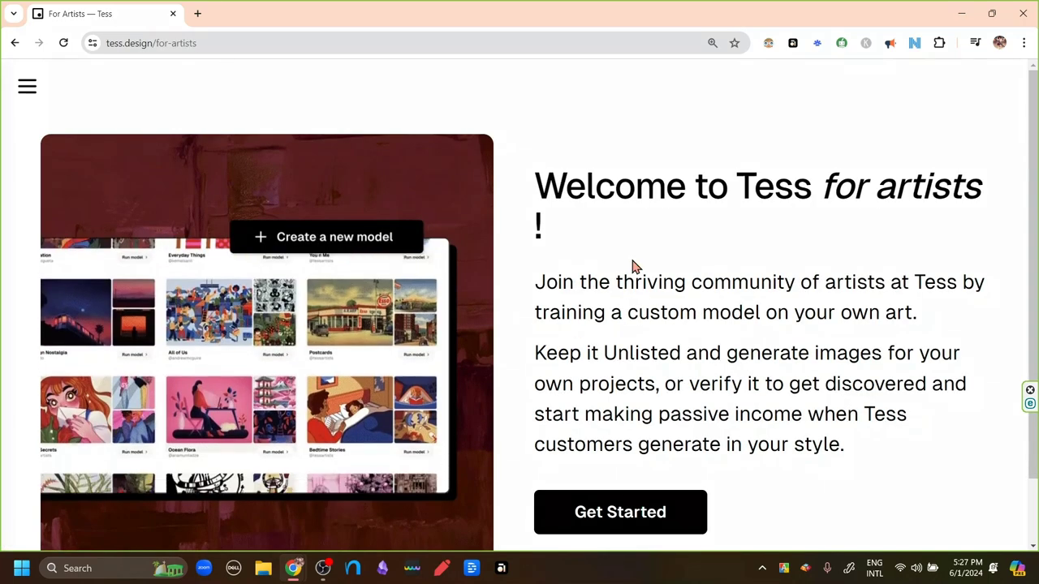
scroll(633, 268, down, 1)
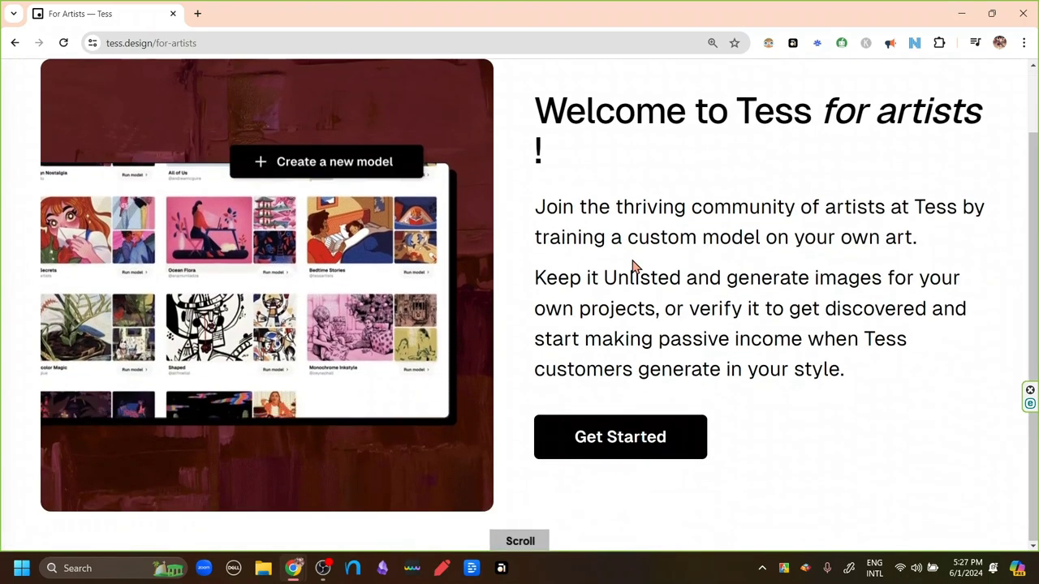
click(322, 161)
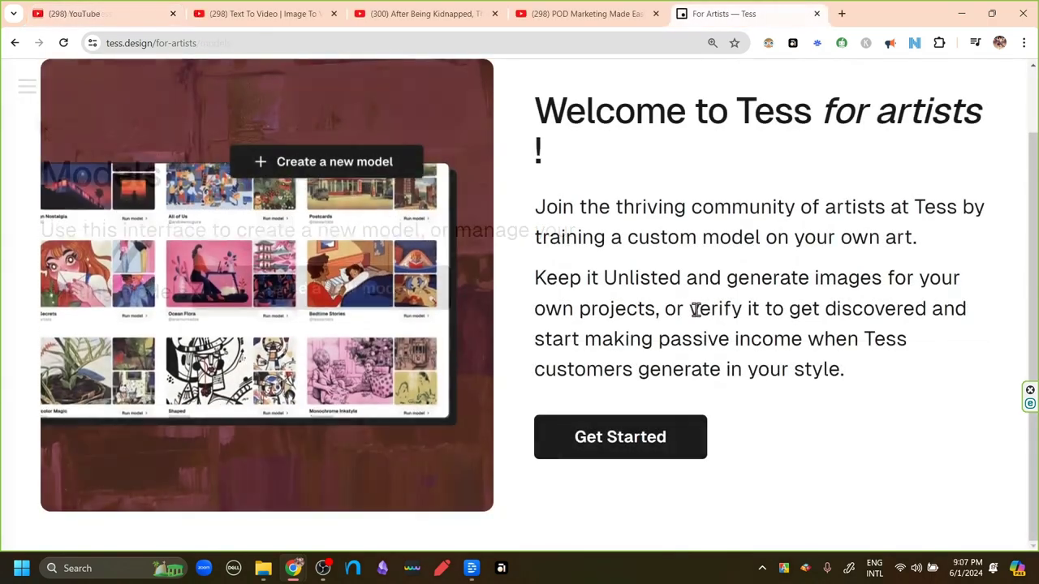
- Highlight the passages on verifying a model, earning passive income and keeping it Unlisted
drag(690, 308, 817, 333)
click(828, 310)
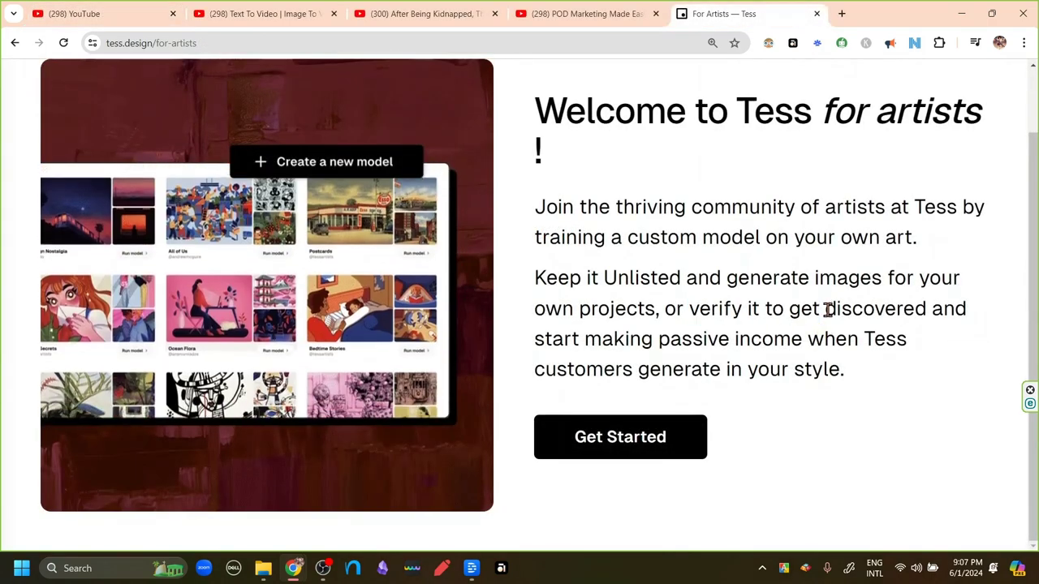
drag(830, 329, 901, 378)
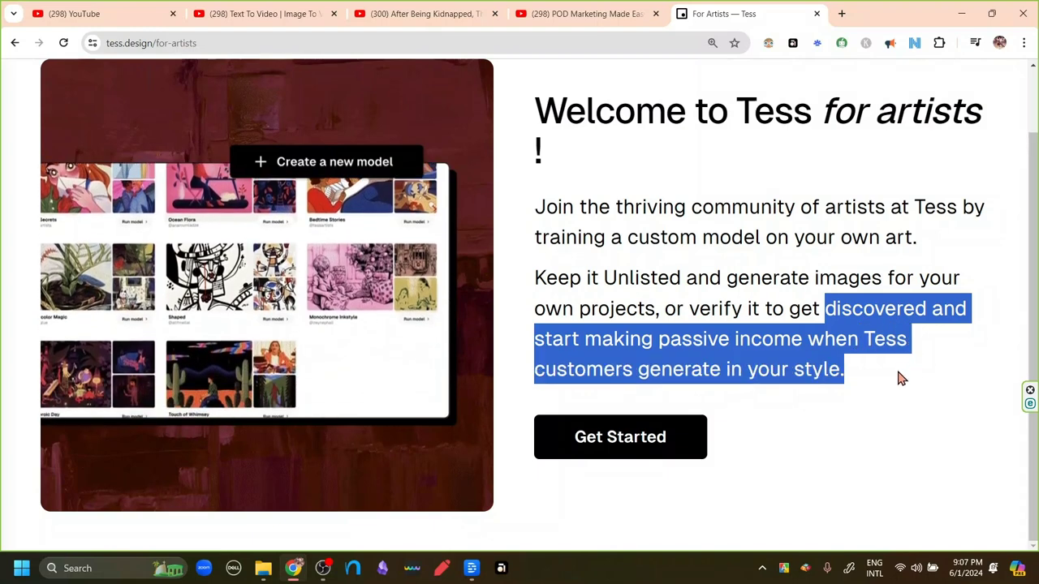
click(848, 418)
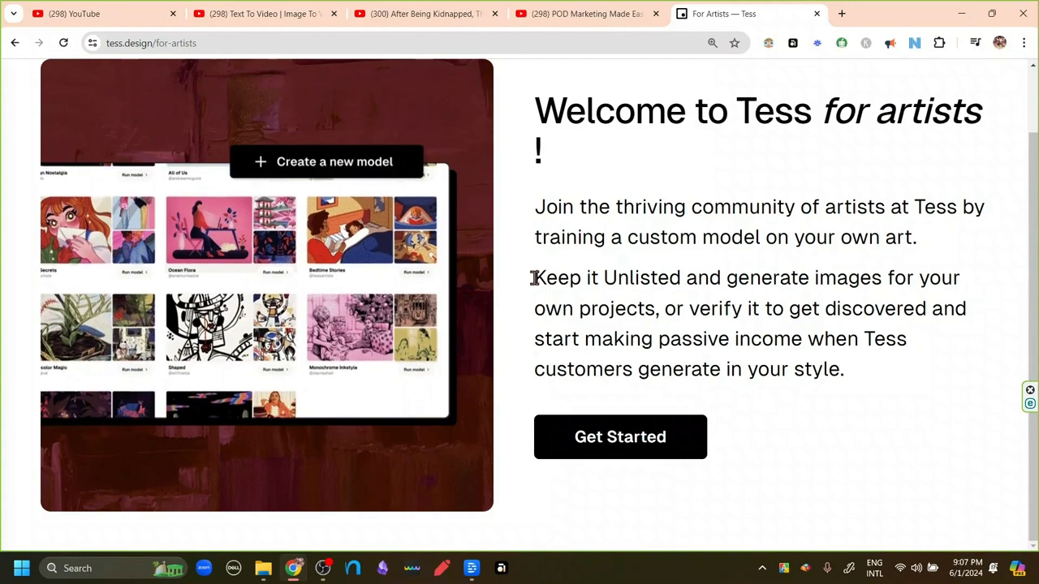
drag(534, 278, 666, 327)
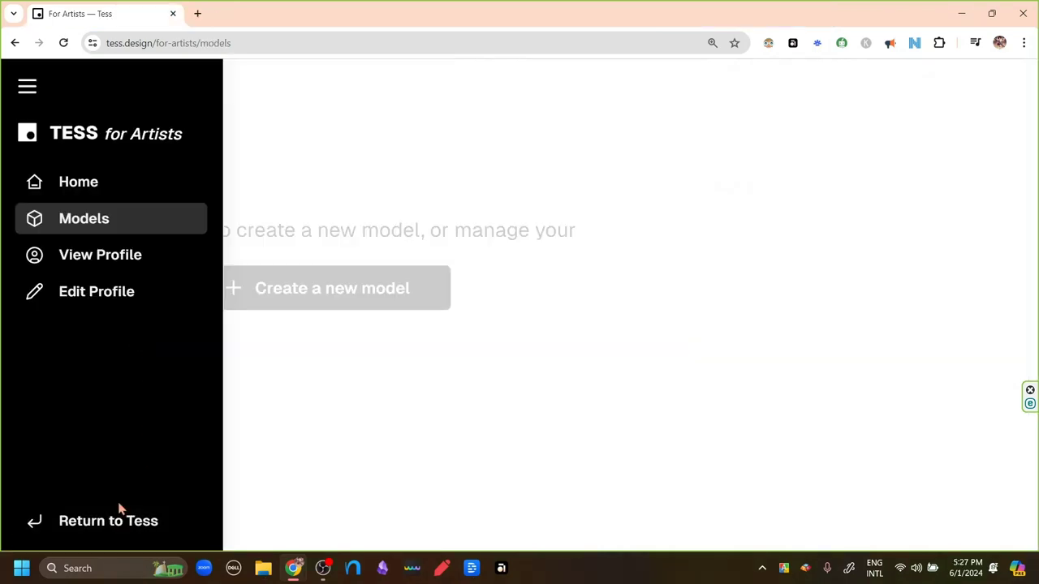
- Return to workspace Home and scroll through the Joyful Elements model and Recent Generations
click(119, 524)
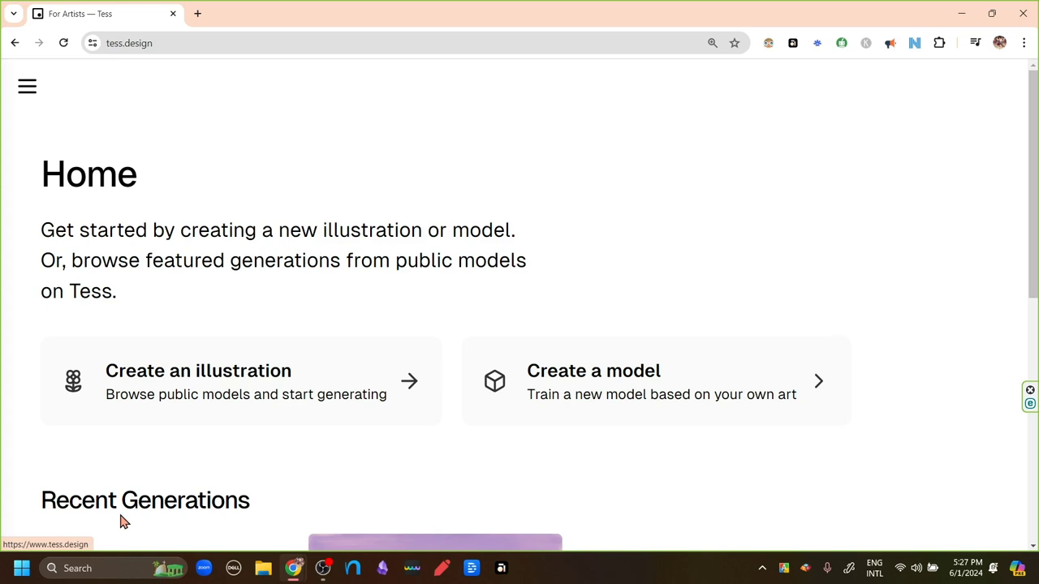
click(27, 86)
click(587, 215)
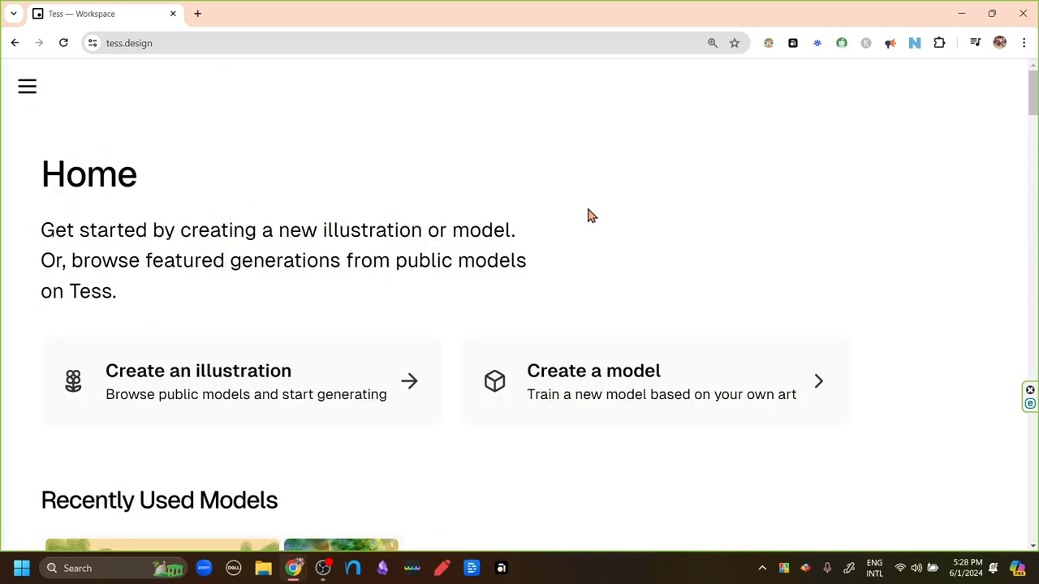
scroll(597, 209, down, 4)
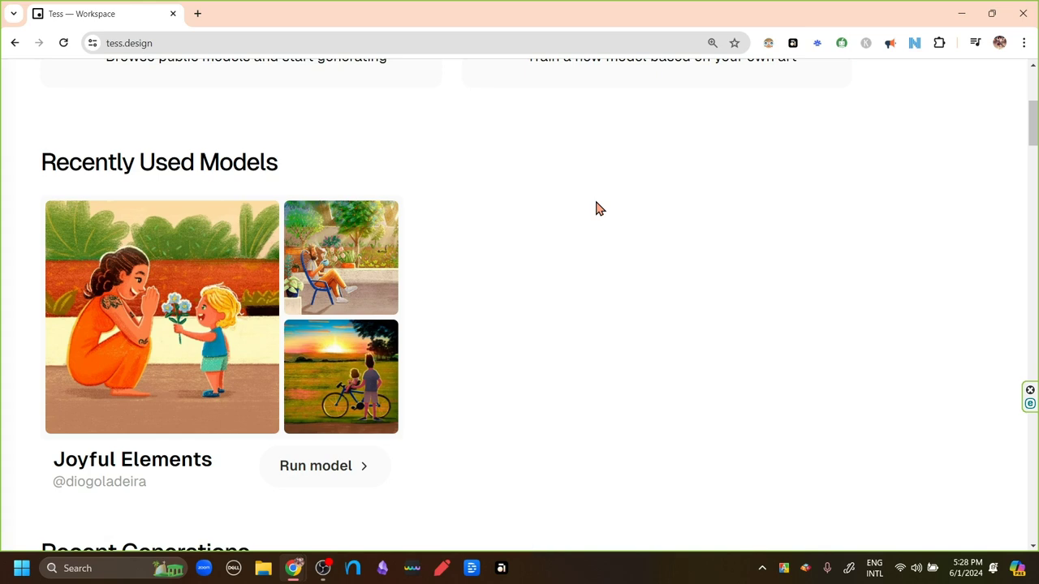
scroll(596, 209, down, 3)
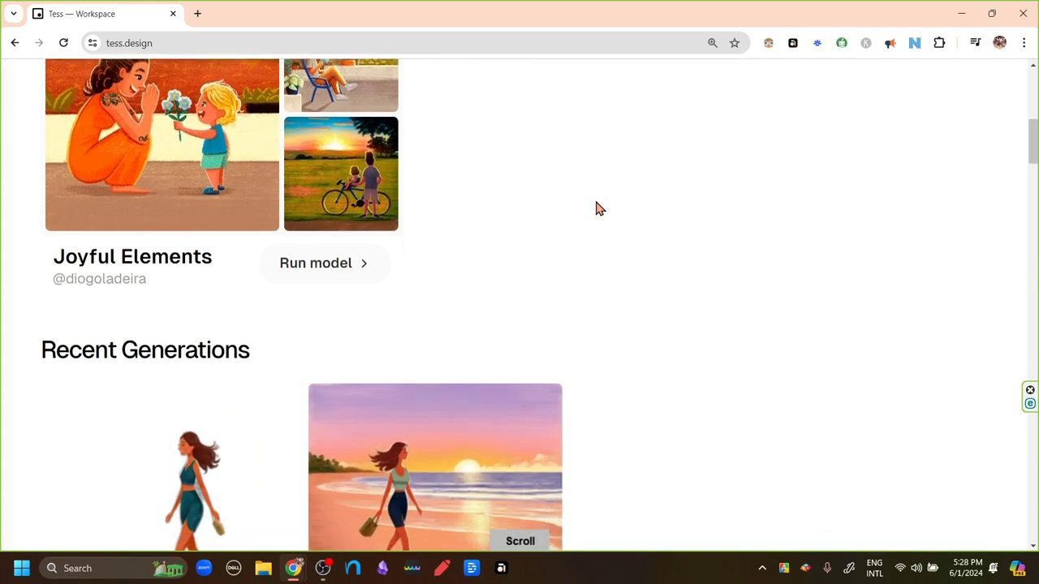
scroll(597, 209, down, 3)
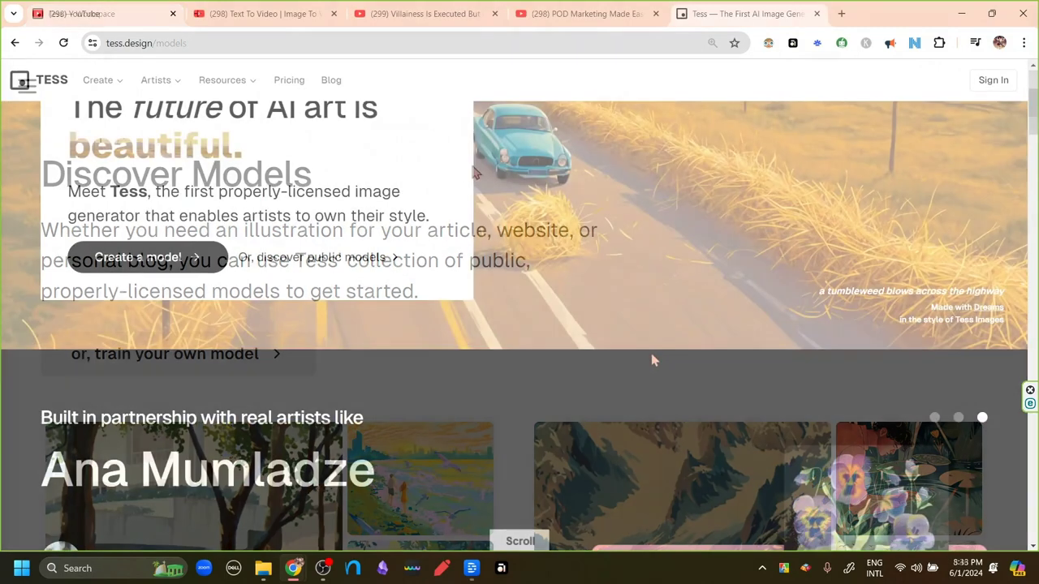
- Scroll to 'Built in partnership' and cycle through the first, second and third partner artists
scroll(653, 360, down, 3)
scroll(653, 361, down, 2)
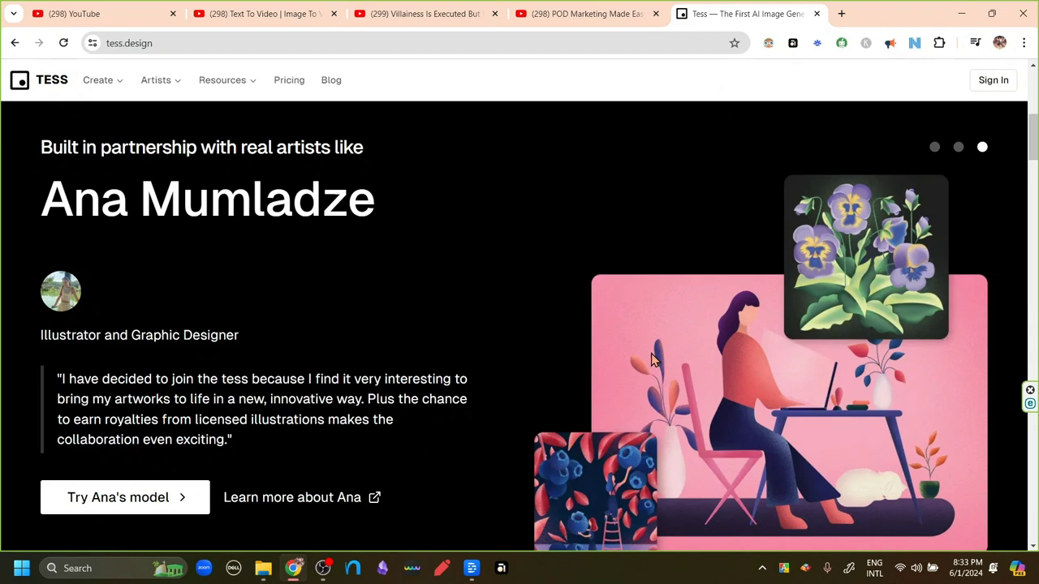
click(934, 148)
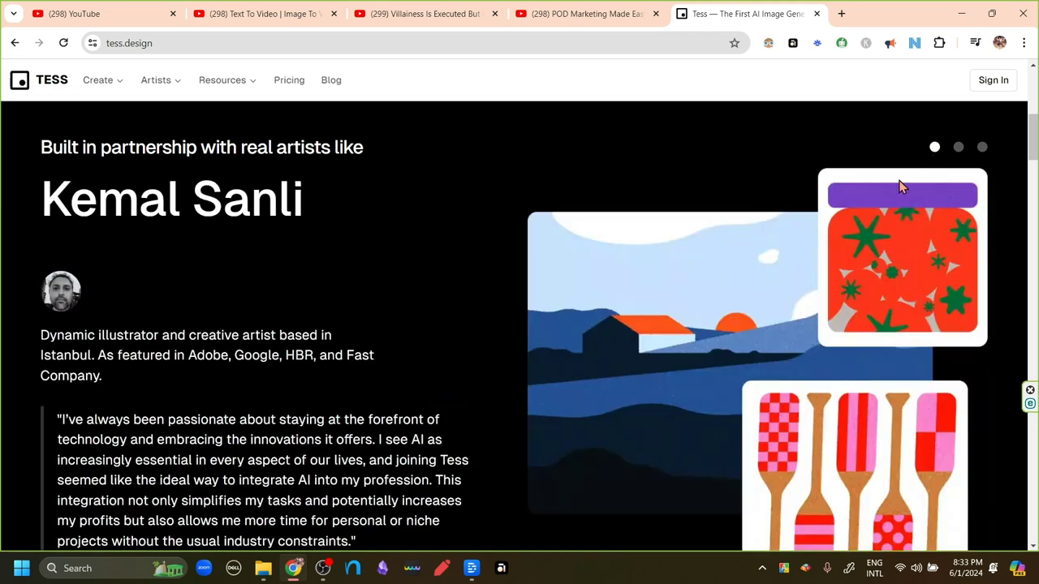
scroll(899, 186, down, 1)
scroll(899, 186, up, 1)
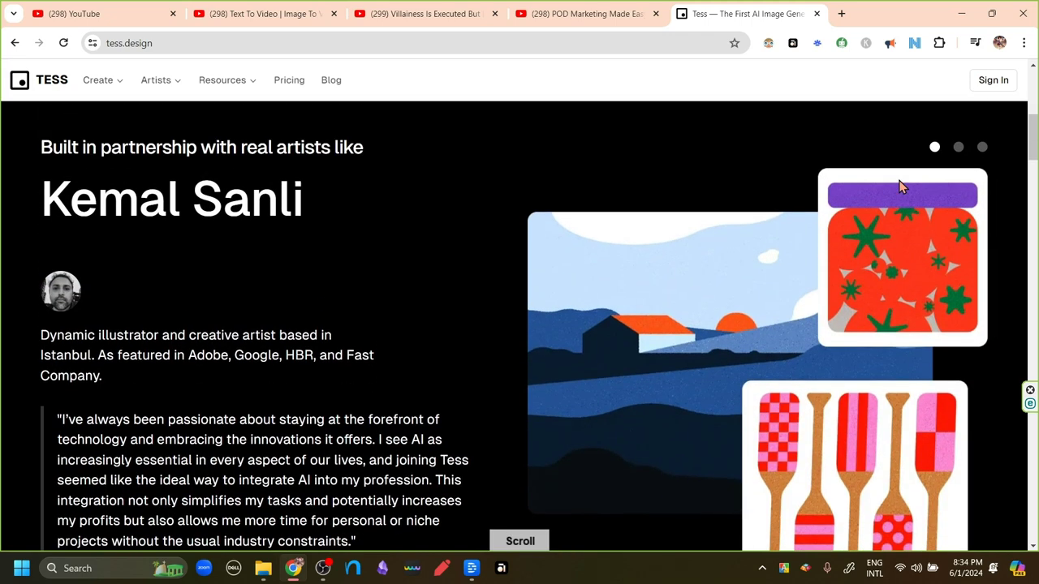
click(958, 148)
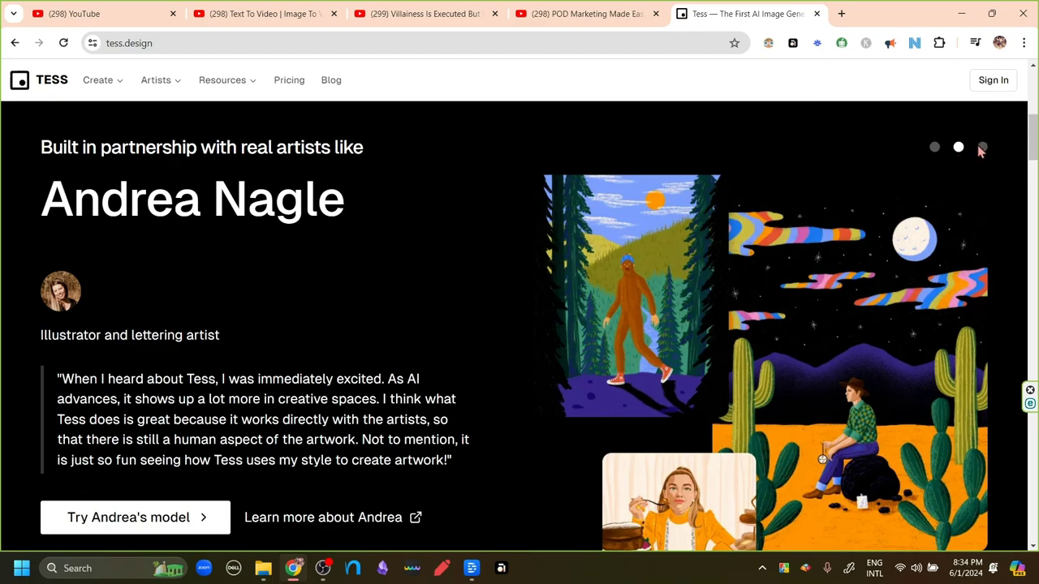
click(983, 149)
click(934, 148)
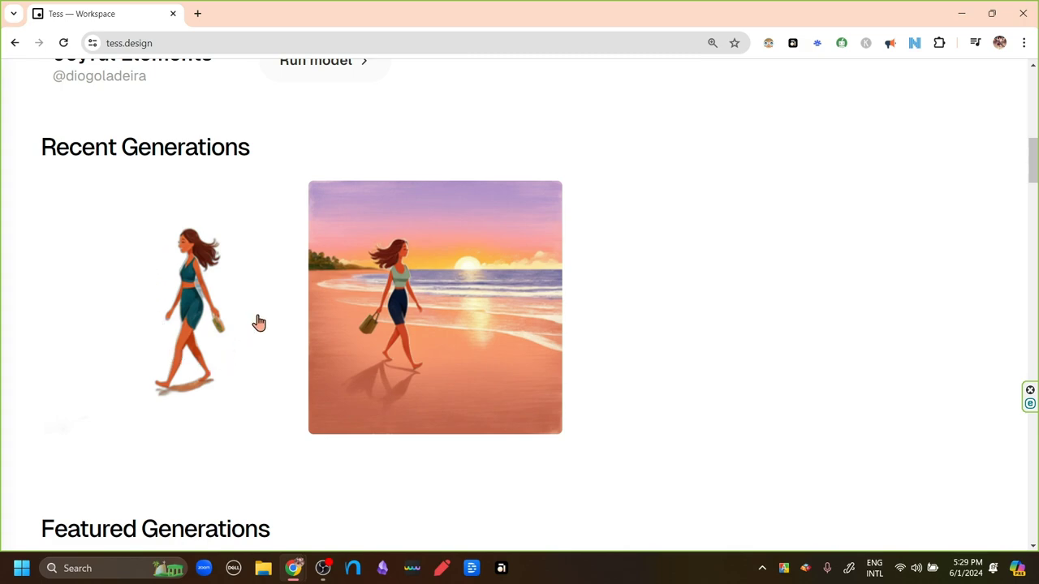
scroll(695, 244, down, 10)
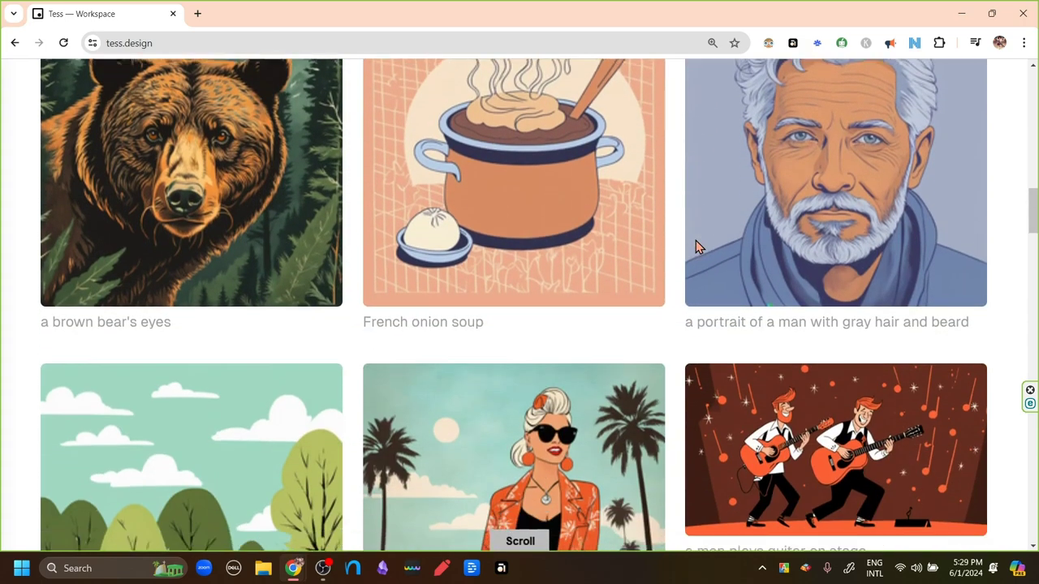
scroll(695, 241, down, 15)
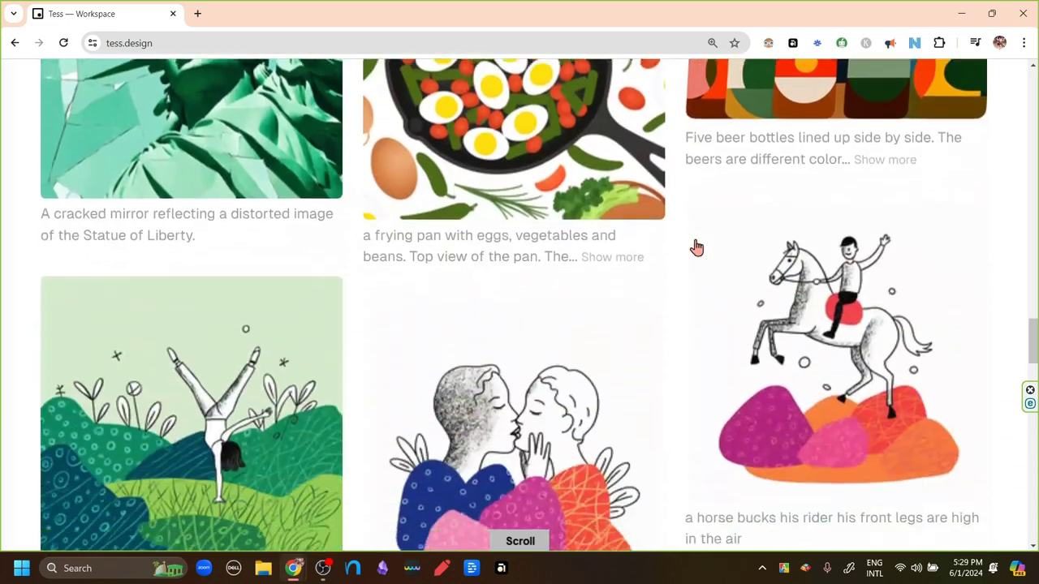
scroll(696, 247, down, 5)
scroll(695, 247, up, 15)
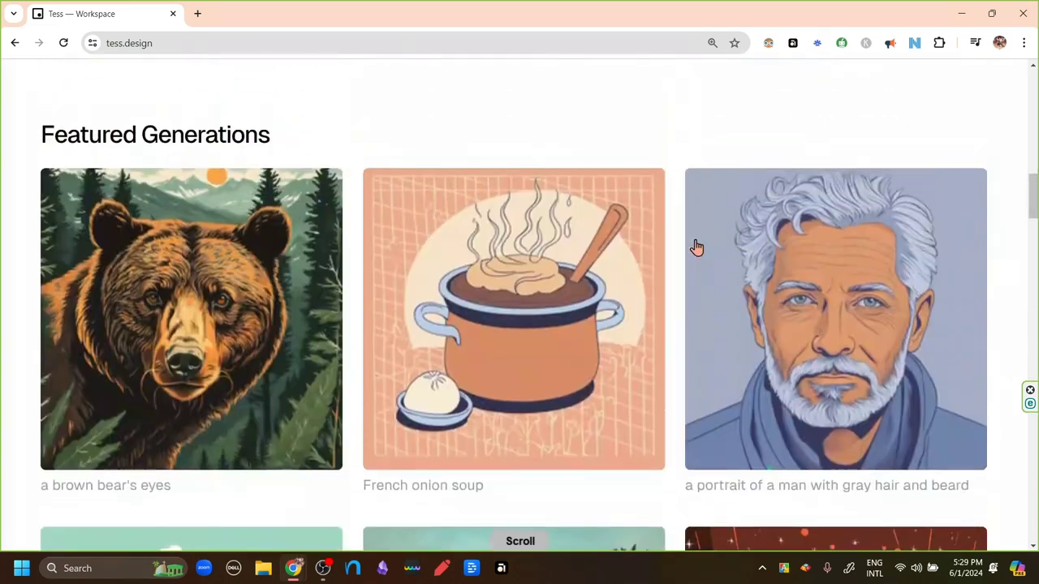
scroll(696, 247, up, 5)
- Open Upgrade and review the Starter $20, Pro $40, Premium $80 and Enterprise plans
click(26, 86)
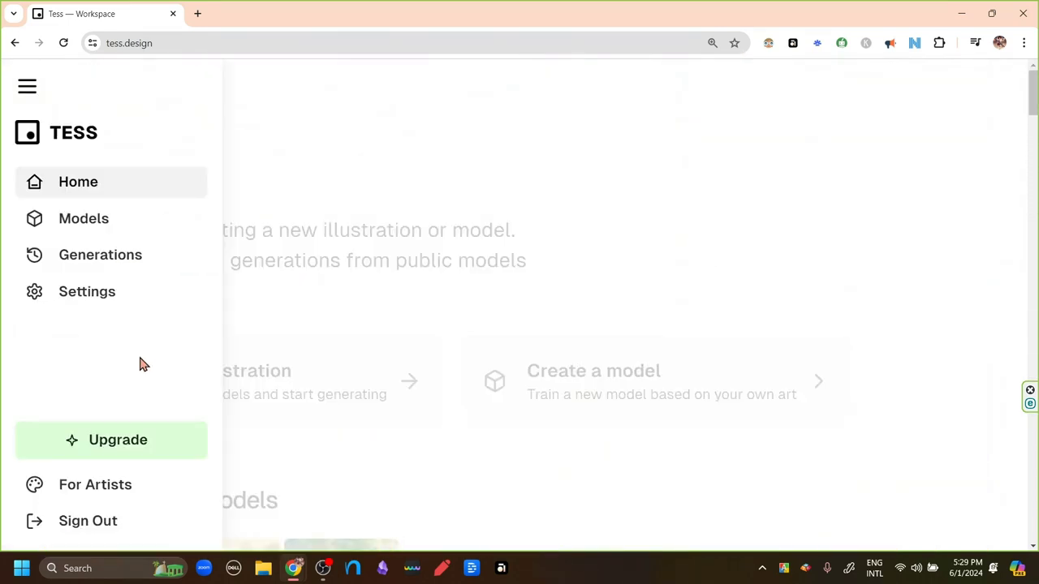
click(128, 447)
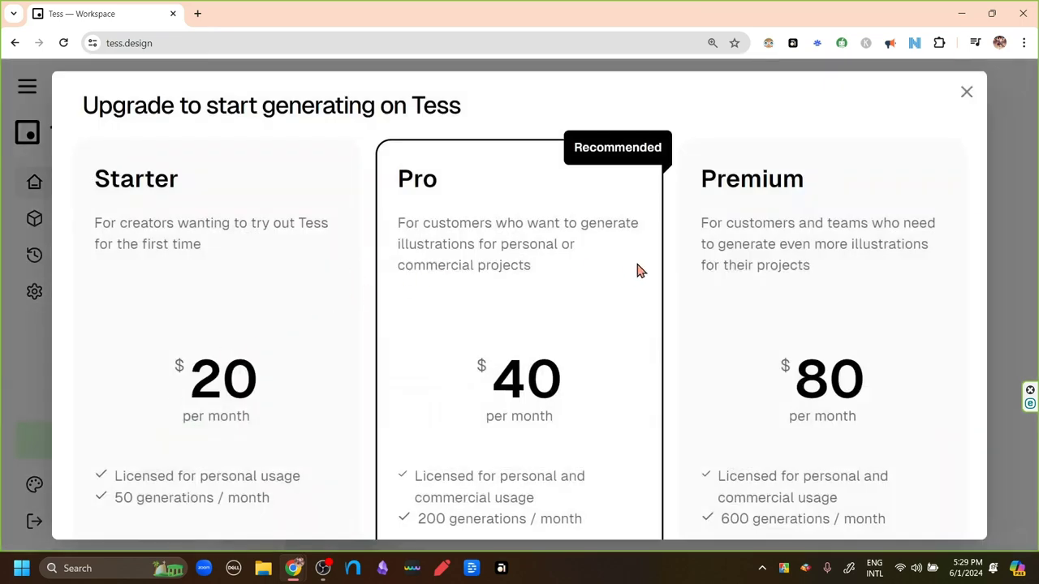
scroll(637, 271, down, 5)
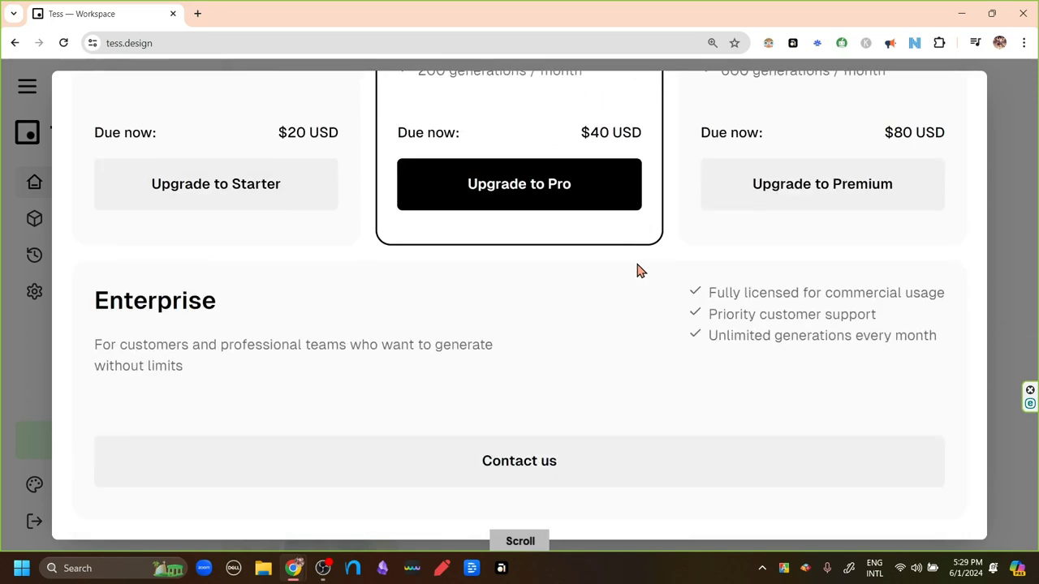
scroll(638, 270, up, 5)
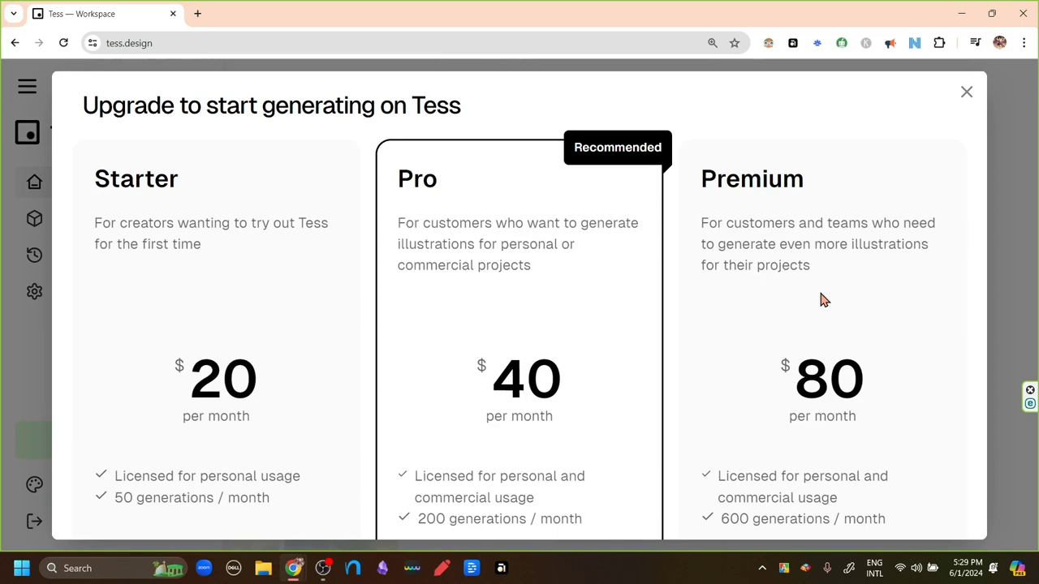
scroll(822, 300, down, 1)
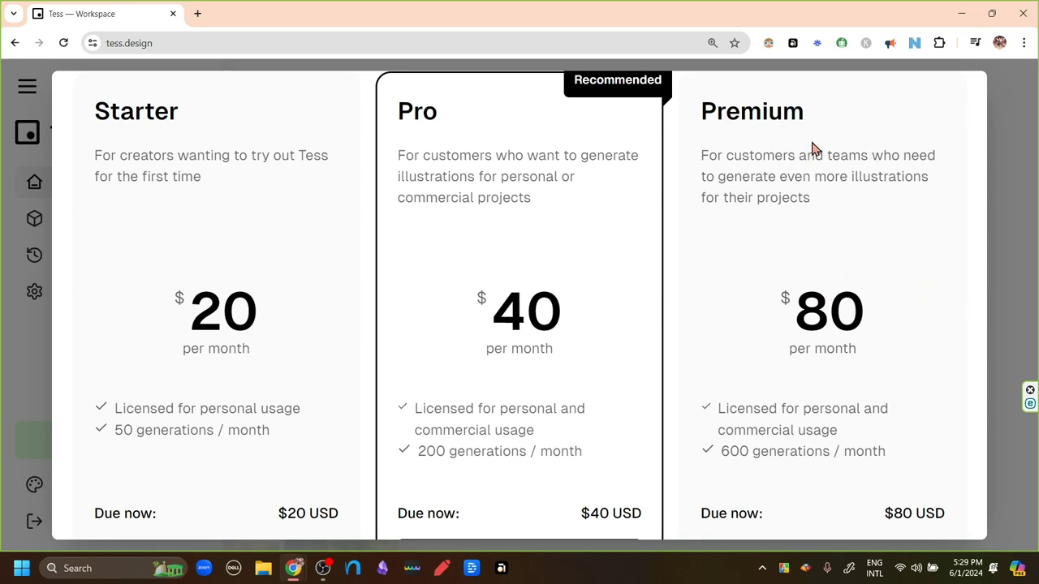
scroll(638, 272, down, 1)
scroll(638, 271, down, 3)
scroll(848, 285, up, 3)
scroll(858, 294, down, 3)
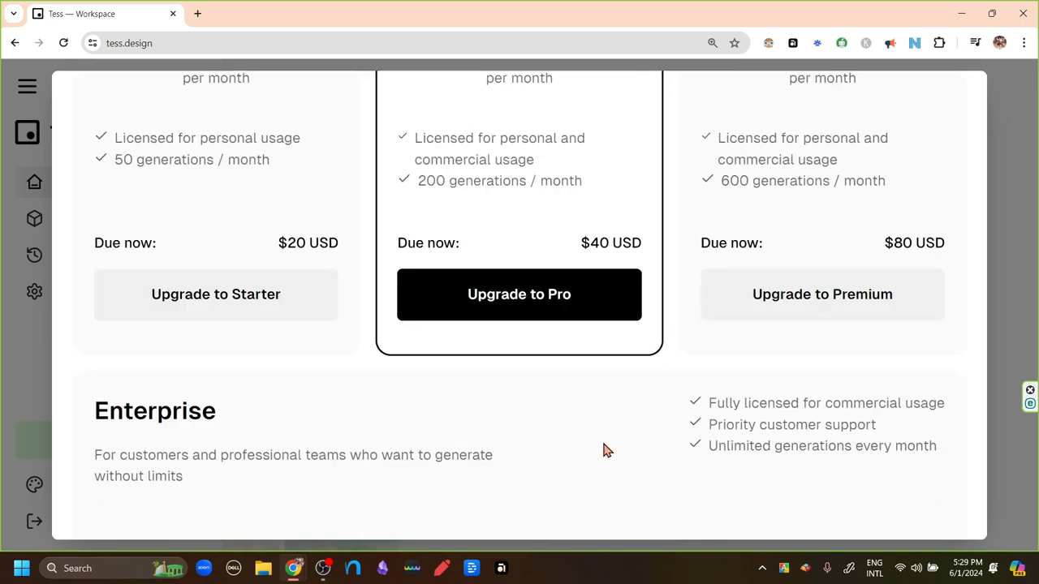
scroll(603, 451, up, 3)
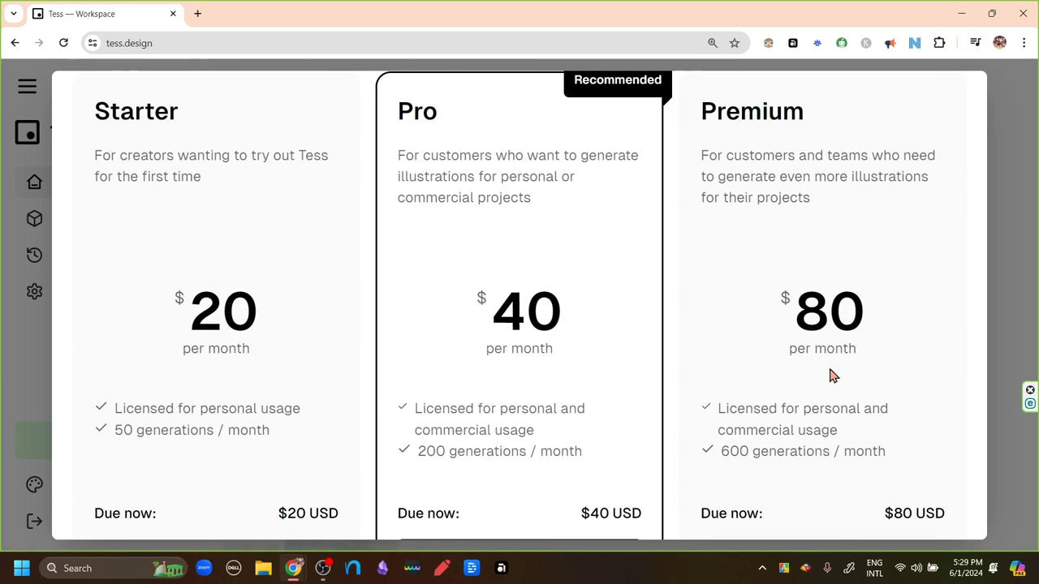
scroll(831, 375, down, 5)
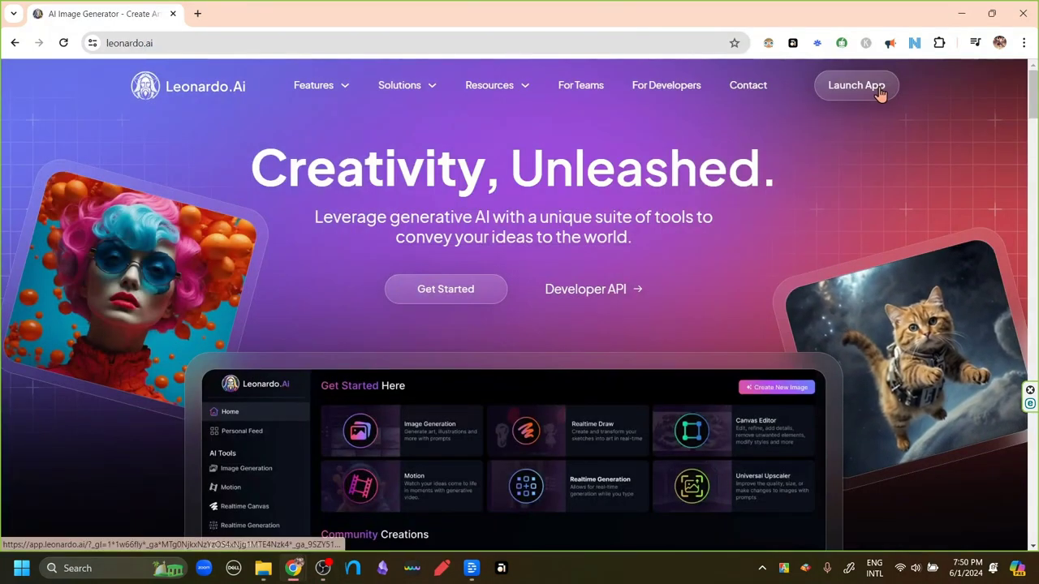
click(881, 94)
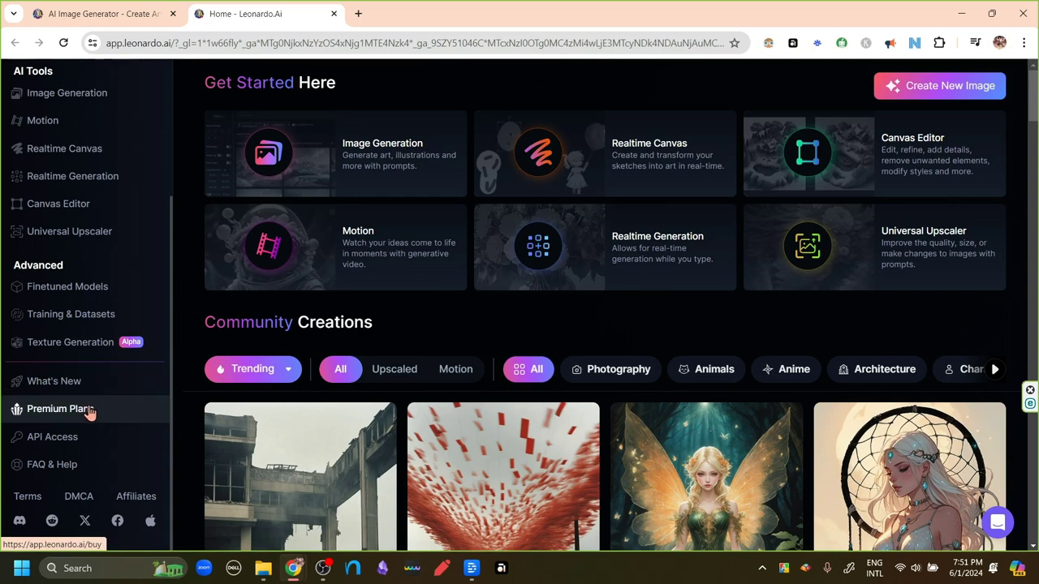
- On Leonardo.Ai Premium Plans, expand 'Can I use my generated images for commercial projects?' and highlight the Free tier paragraph
click(89, 410)
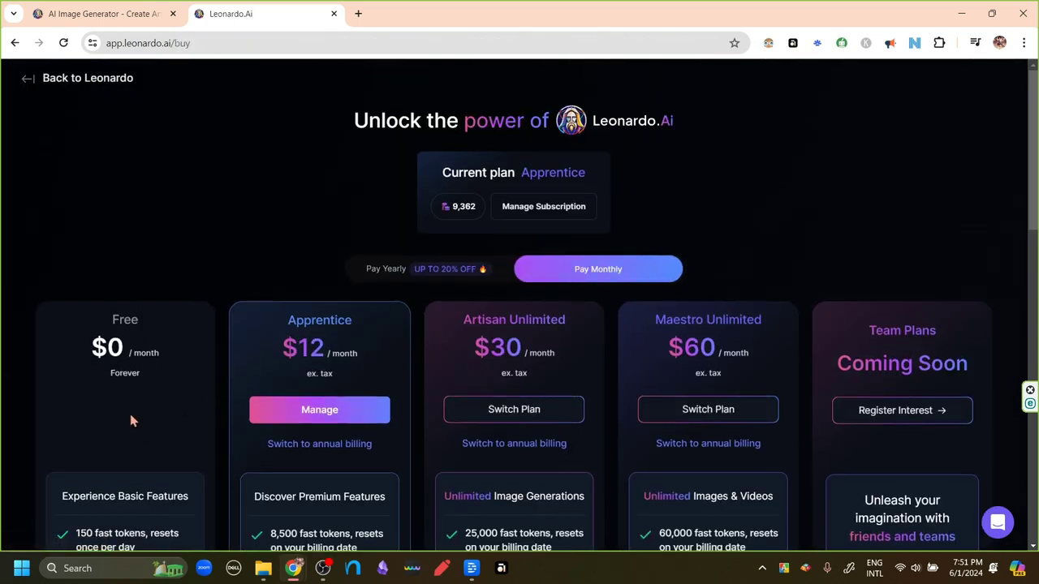
scroll(330, 225, down, 4)
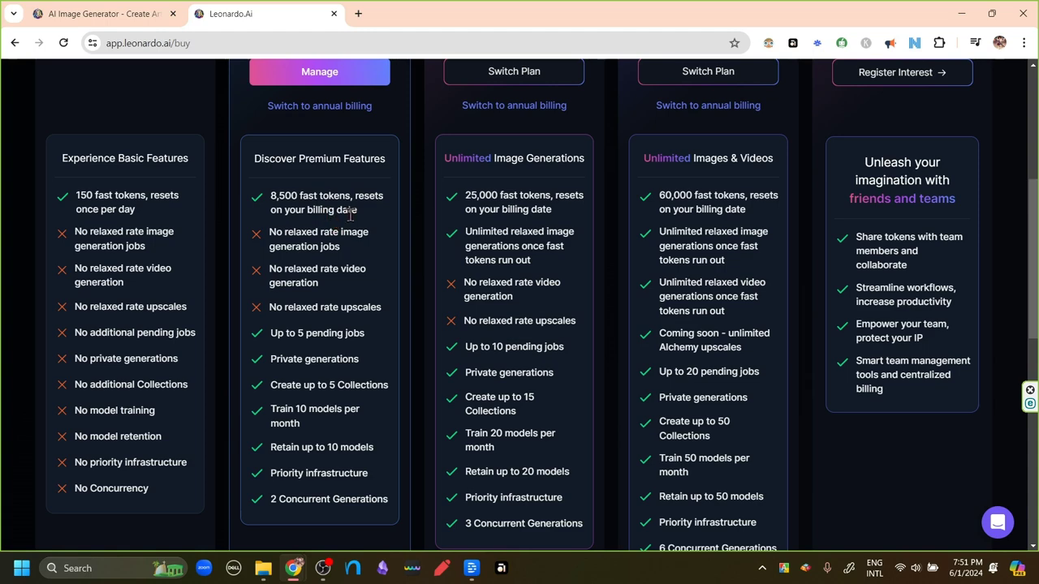
scroll(421, 235, down, 7)
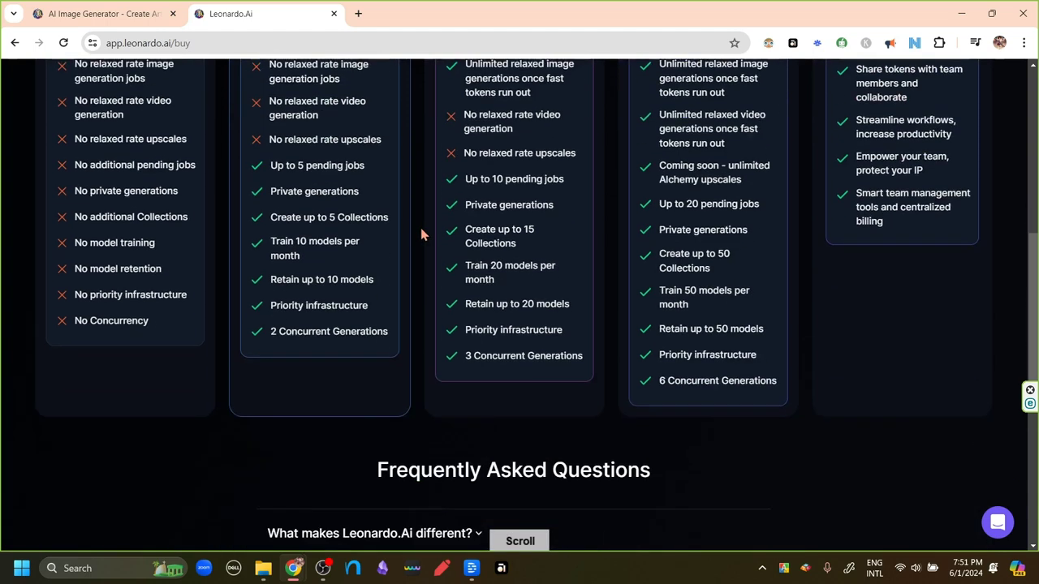
click(606, 364)
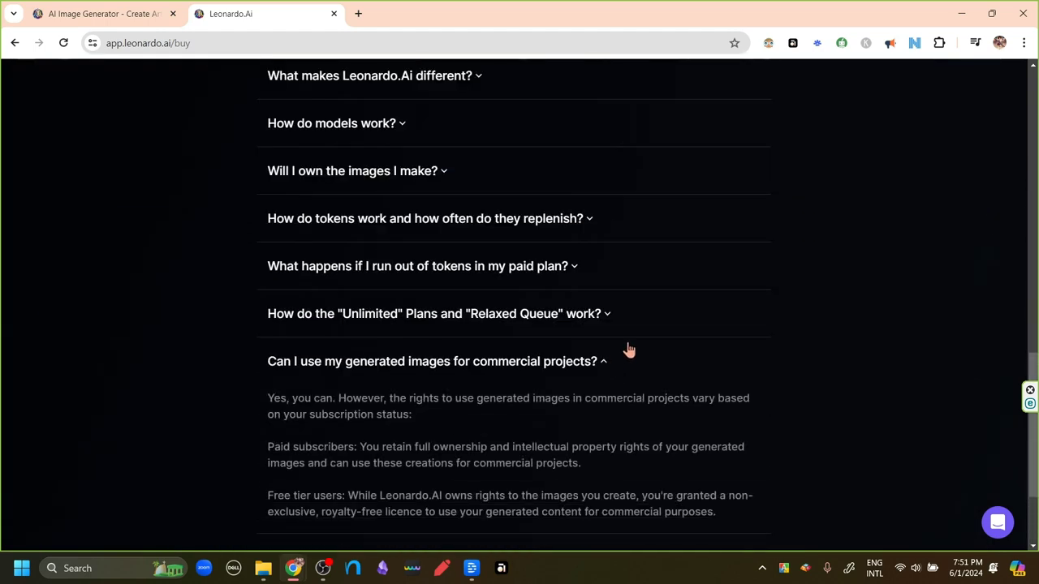
scroll(629, 349, down, 2)
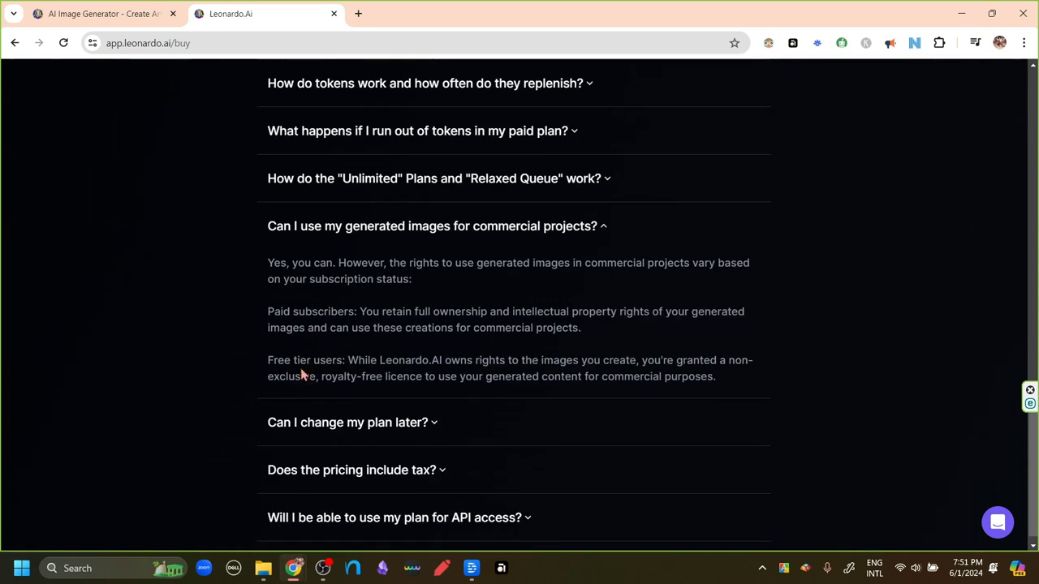
drag(268, 360, 728, 398)
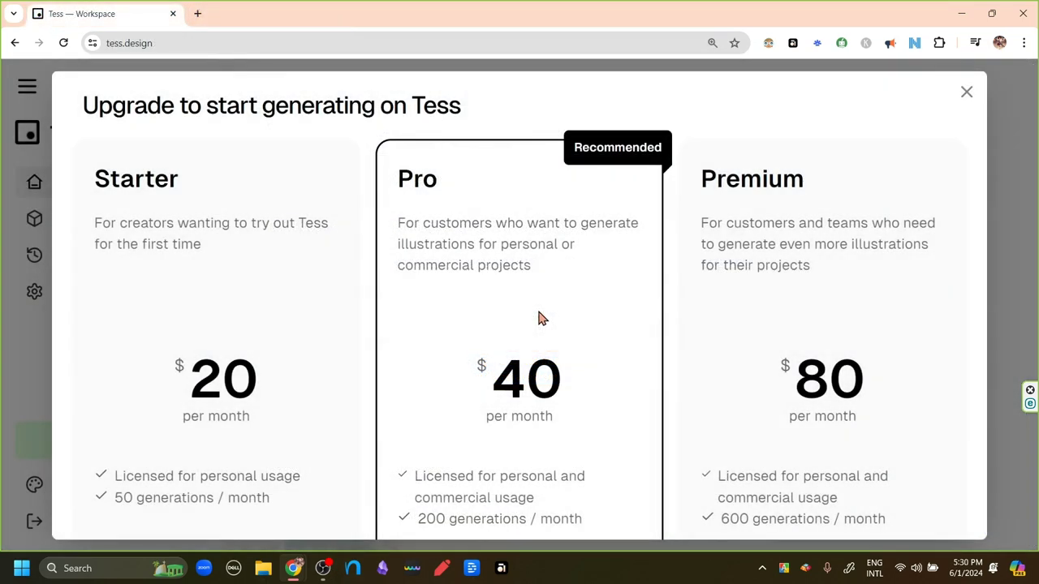
scroll(538, 313, down, 1)
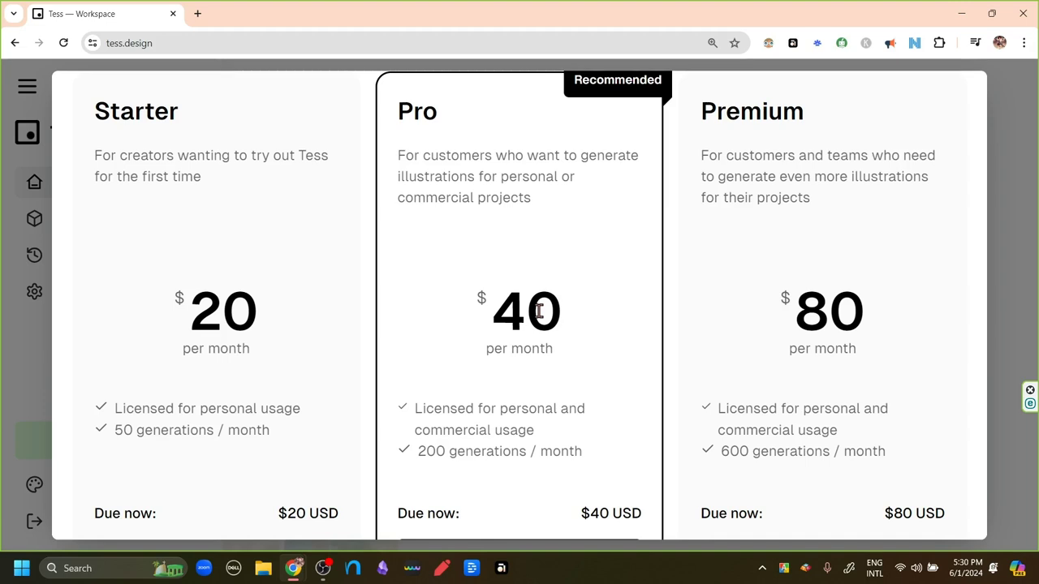
scroll(639, 254, up, 1)
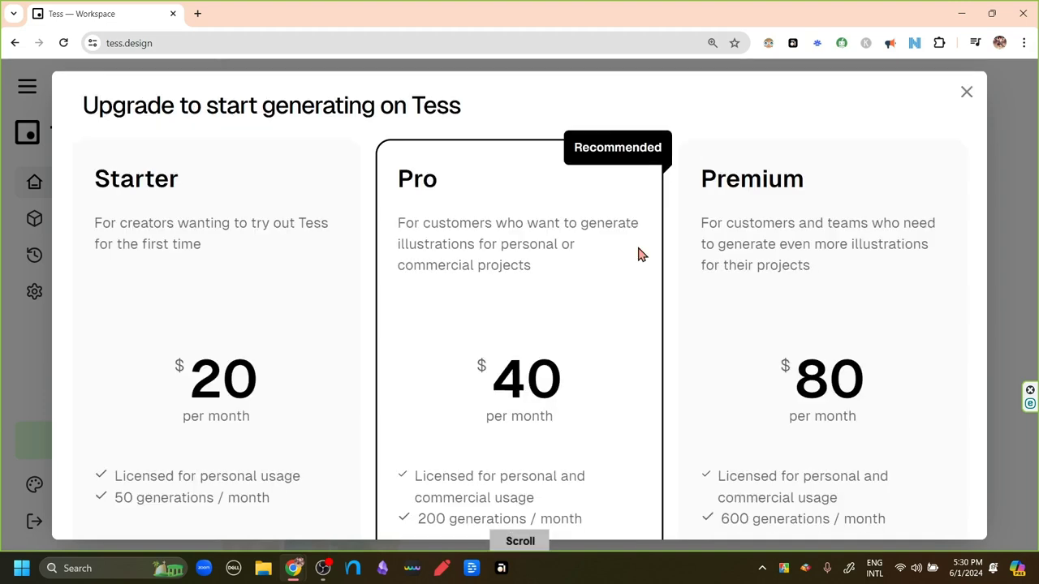
scroll(639, 254, down, 1)
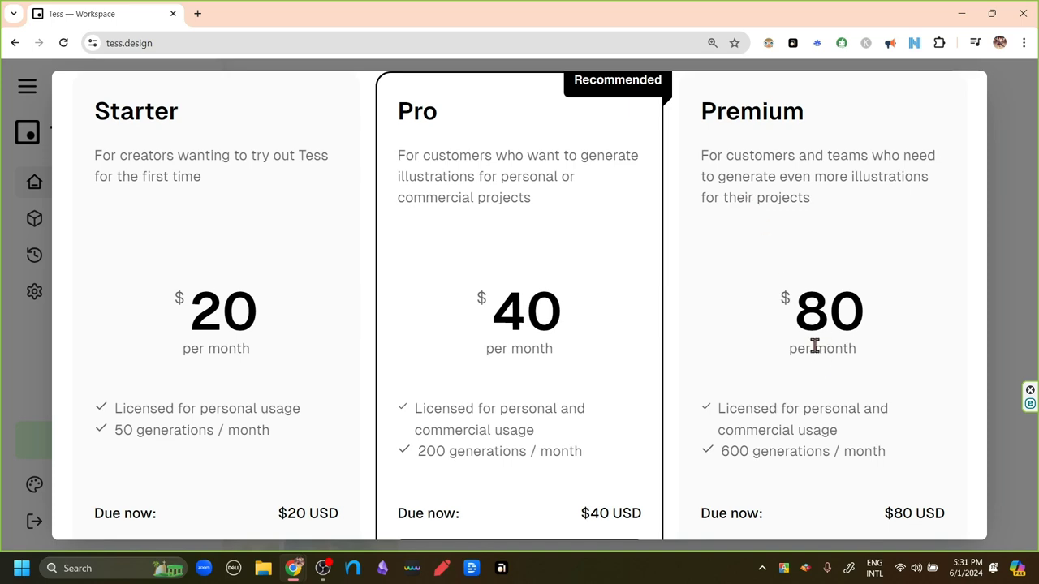
scroll(814, 346, down, 2)
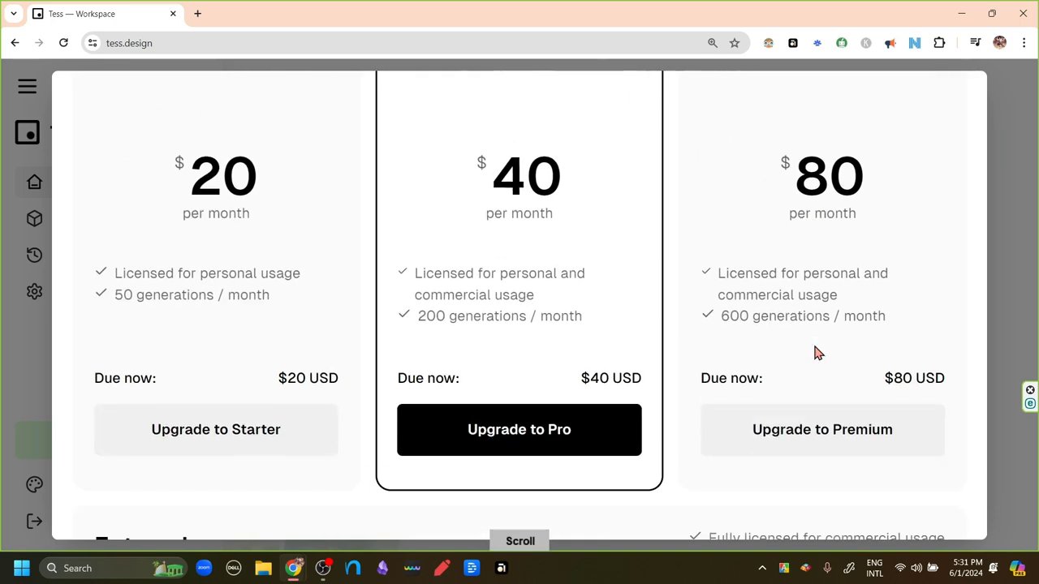
scroll(817, 352, down, 3)
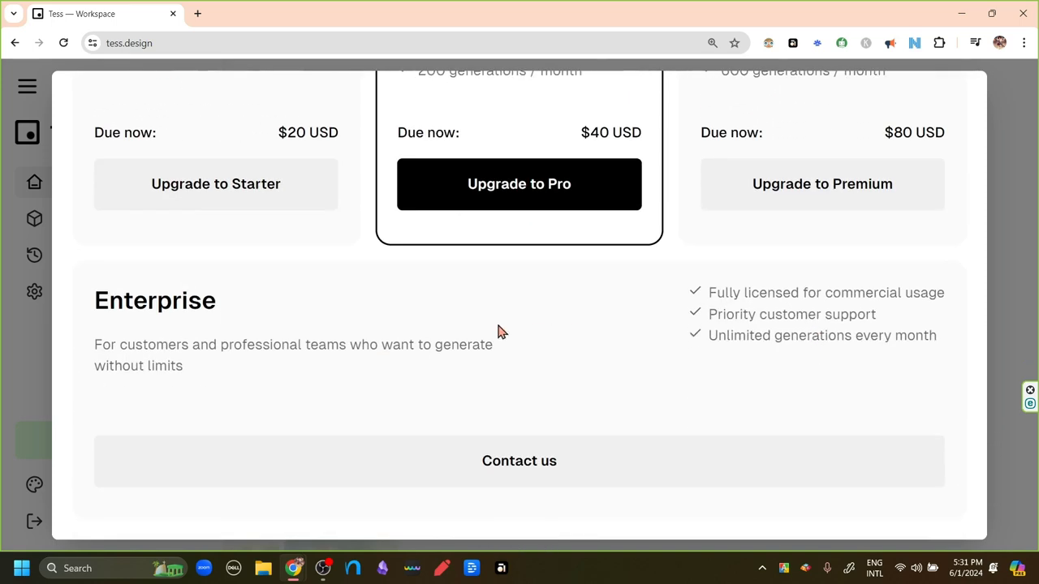
click(1010, 245)
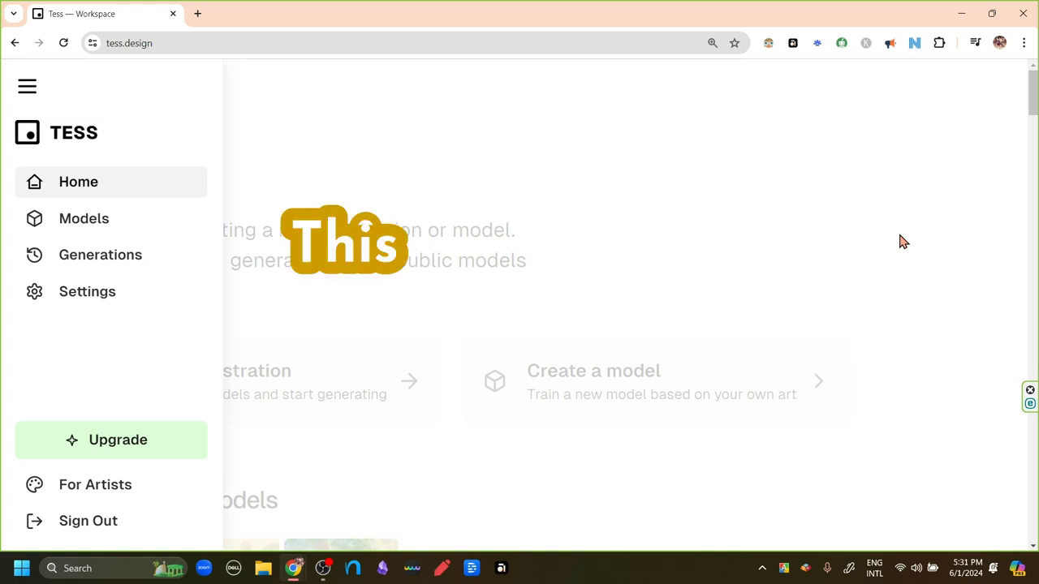
click(594, 215)
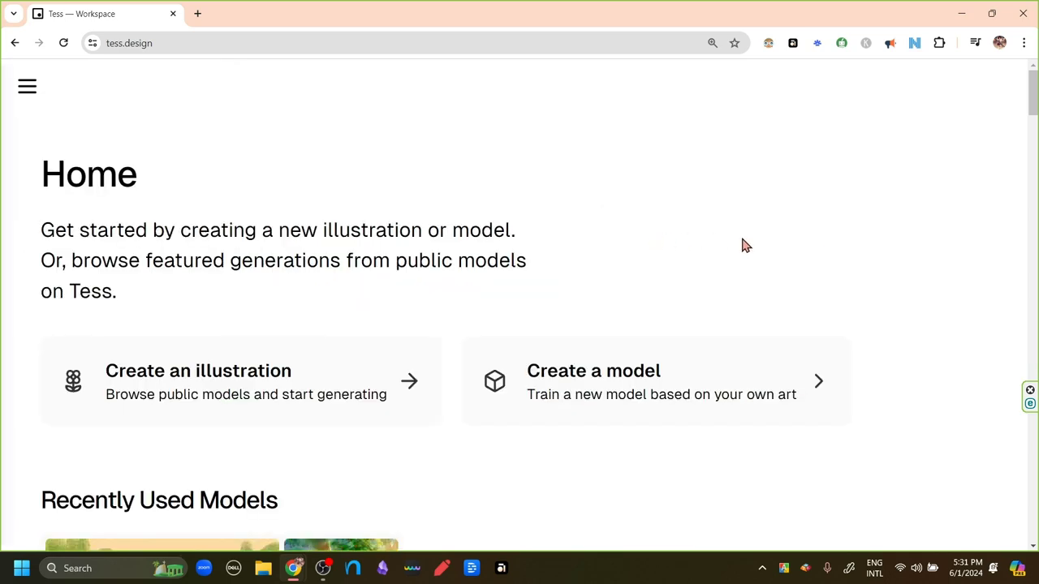
scroll(916, 256, down, 1)
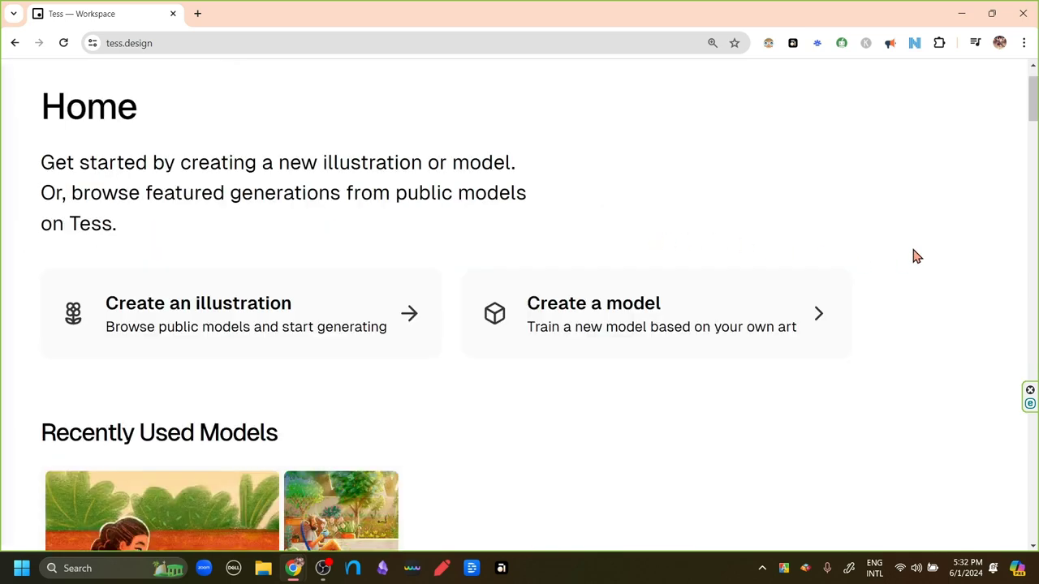
scroll(916, 256, down, 10)
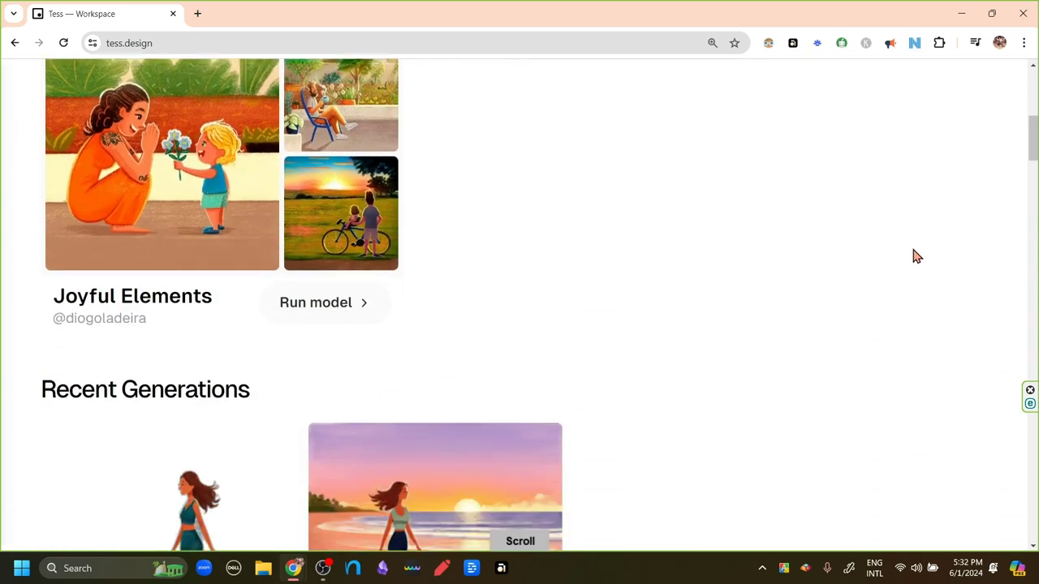
scroll(915, 257, down, 8)
scroll(915, 256, up, 4)
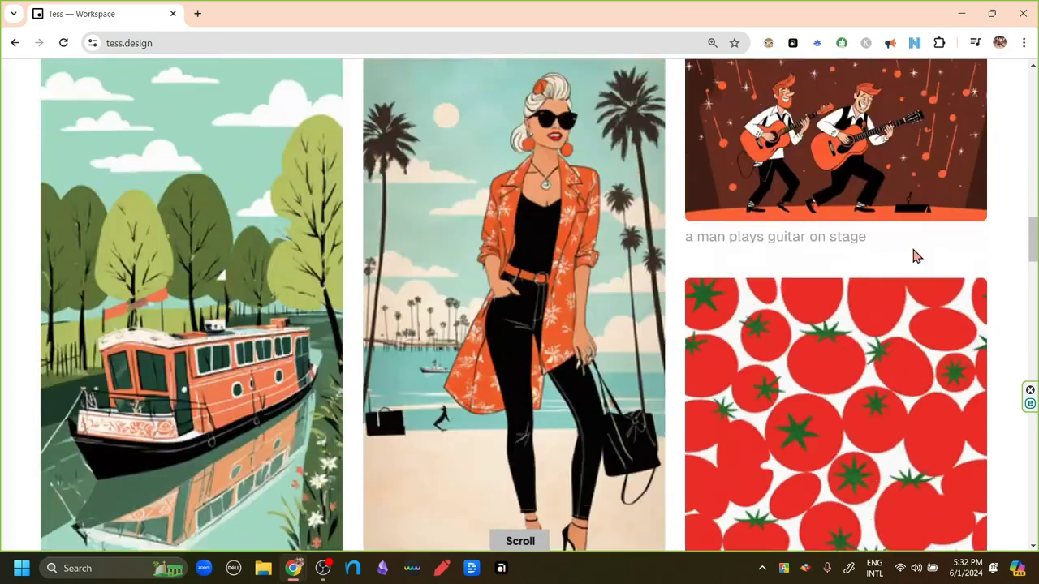
scroll(916, 257, up, 8)
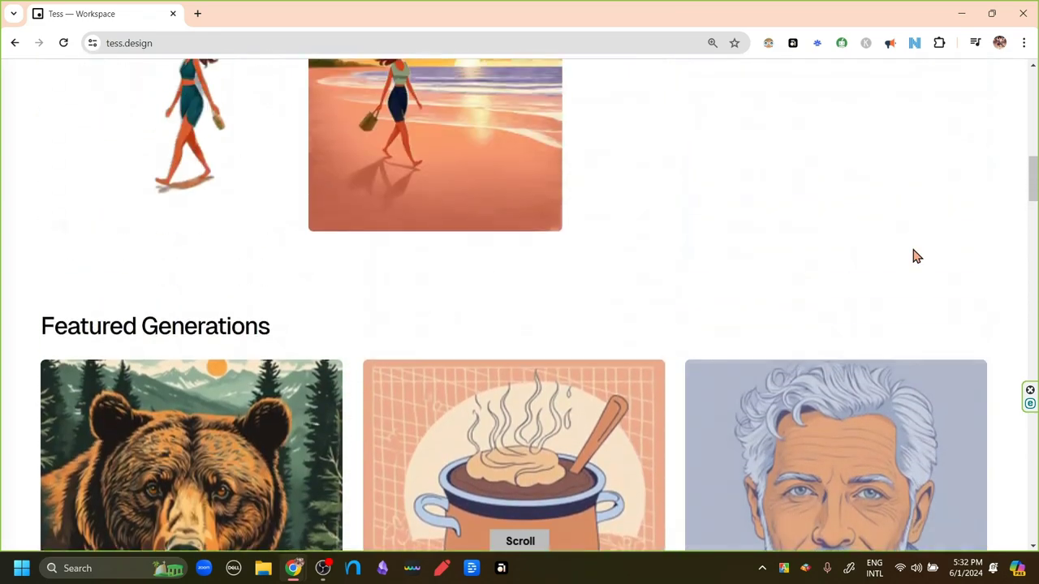
scroll(915, 257, up, 1)
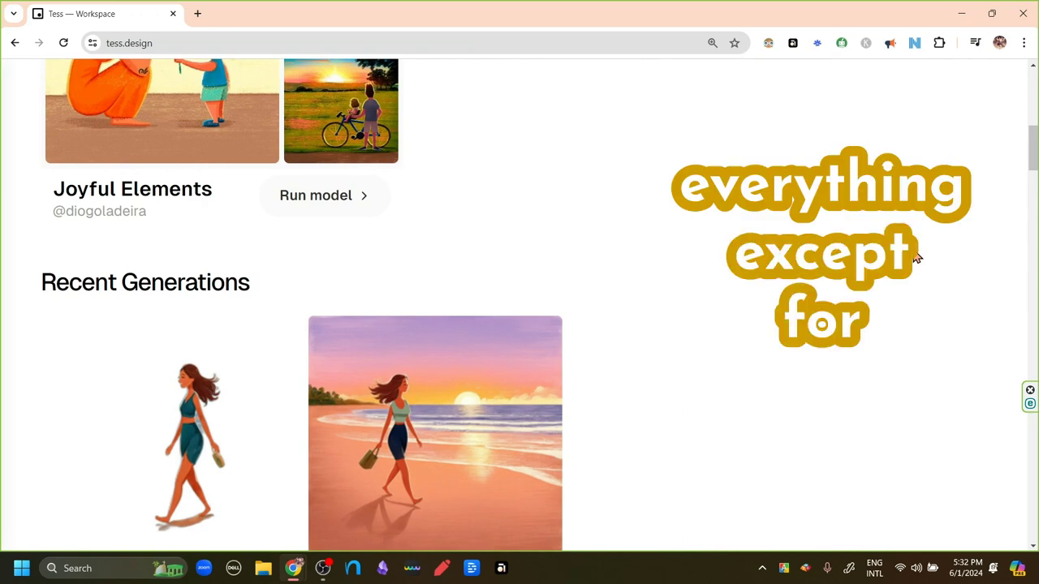
scroll(915, 256, up, 3)
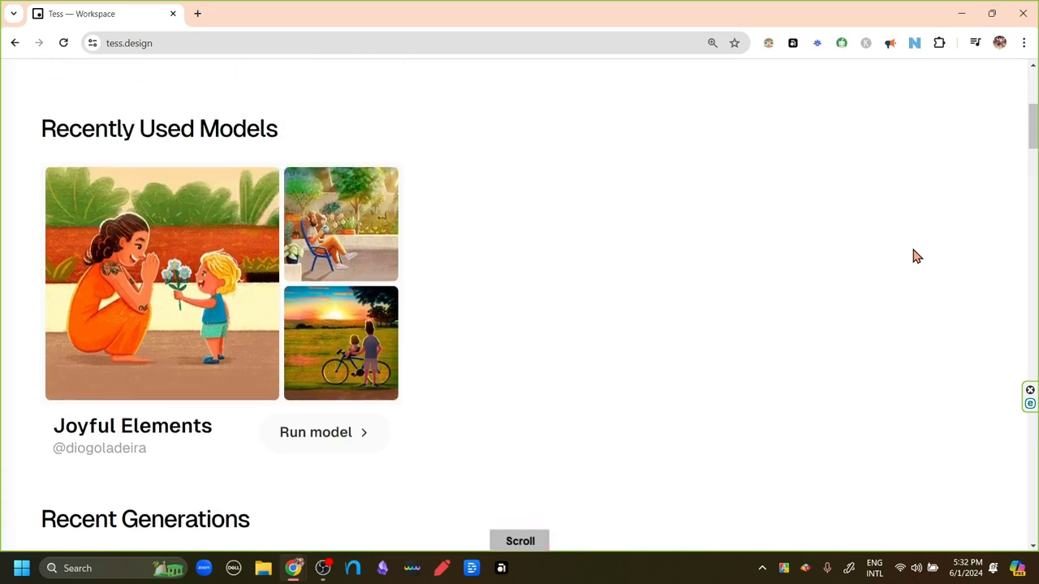
scroll(915, 256, up, 1)
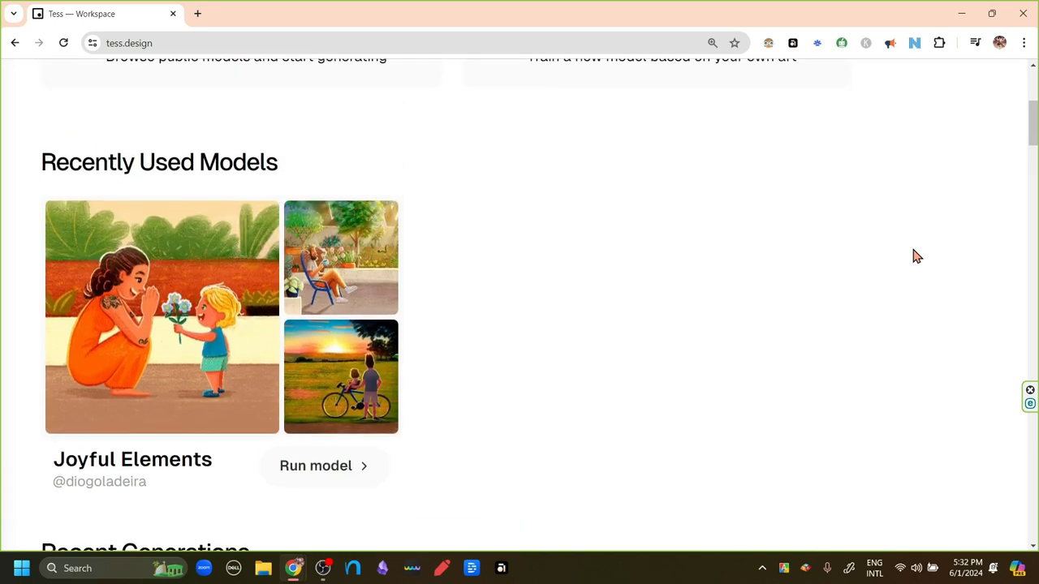
scroll(915, 257, up, 3)
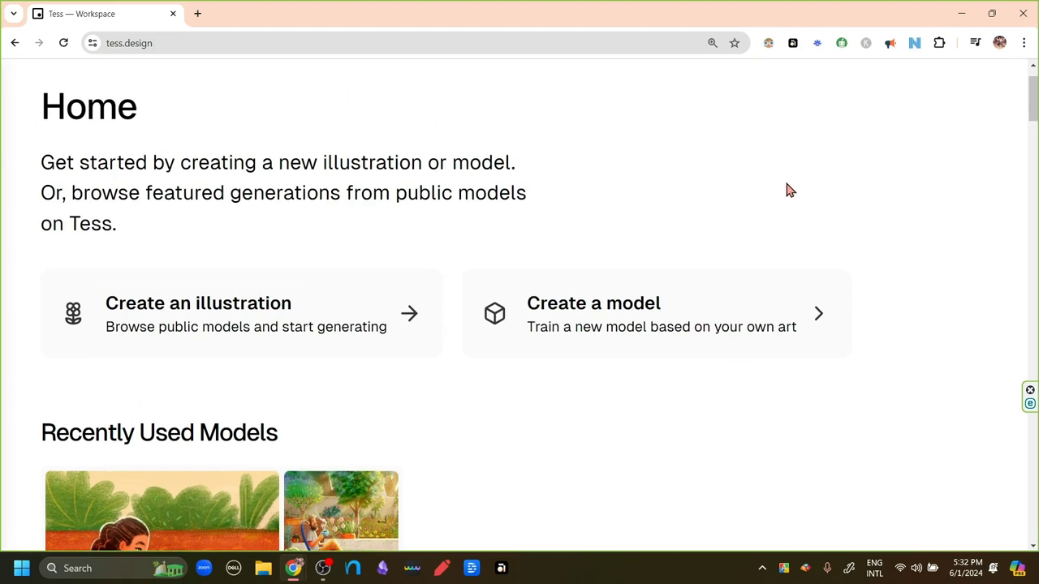
- Browse Discover Models via Create an illustration and run the Dreams model card
click(240, 321)
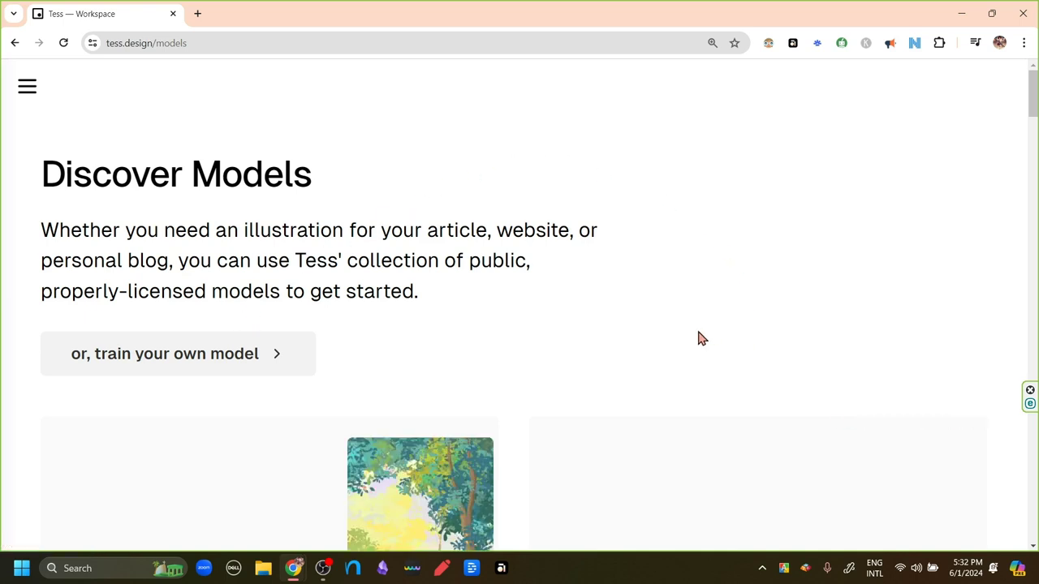
scroll(702, 339, down, 3)
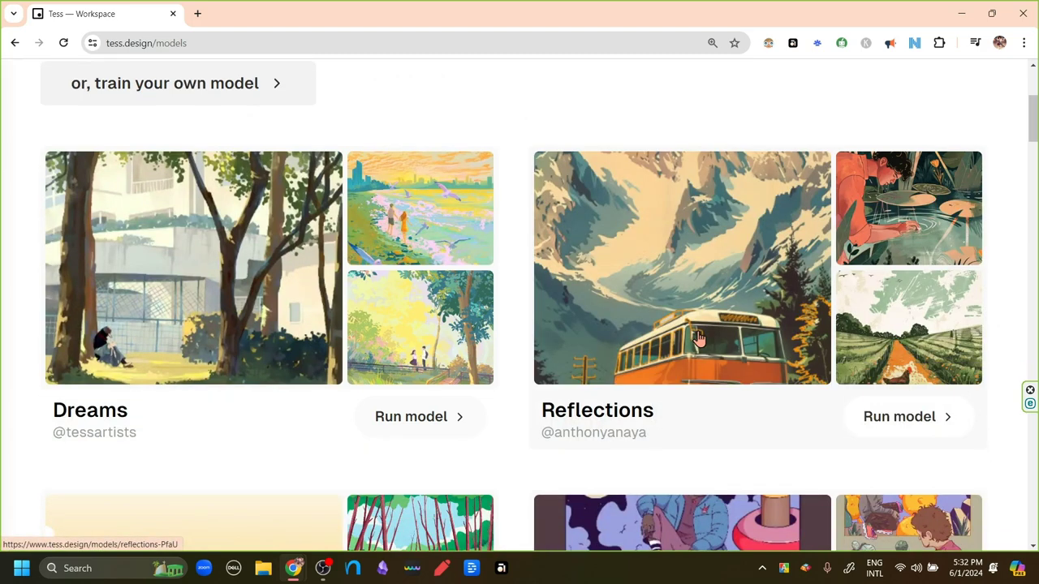
scroll(699, 339, down, 5)
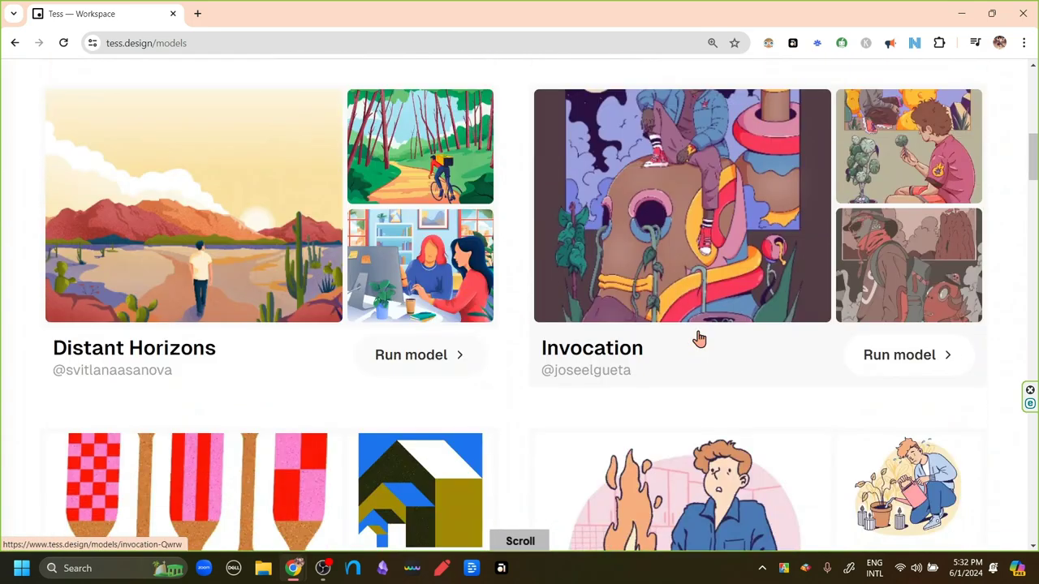
scroll(699, 339, up, 5)
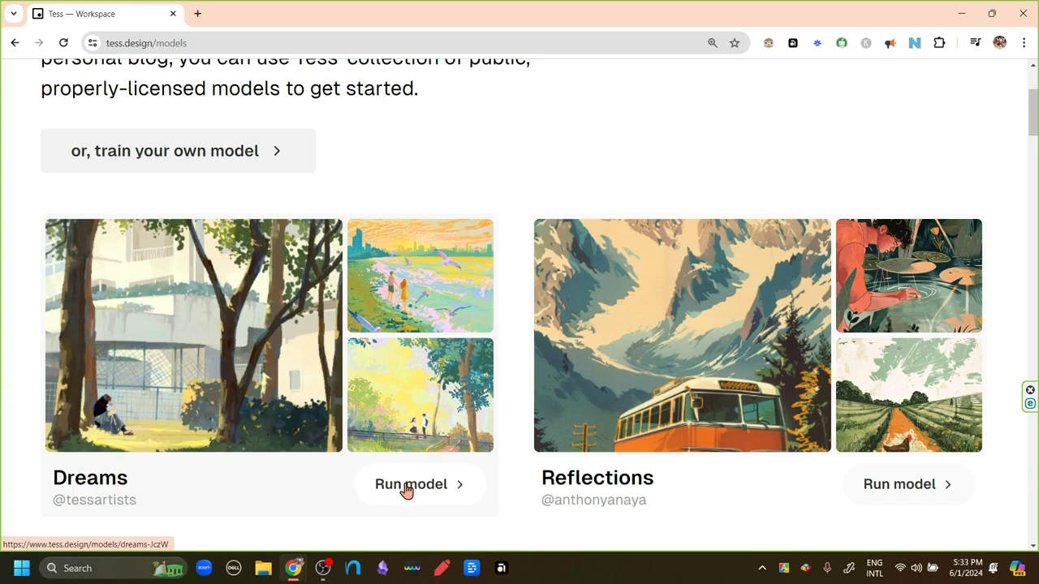
click(409, 484)
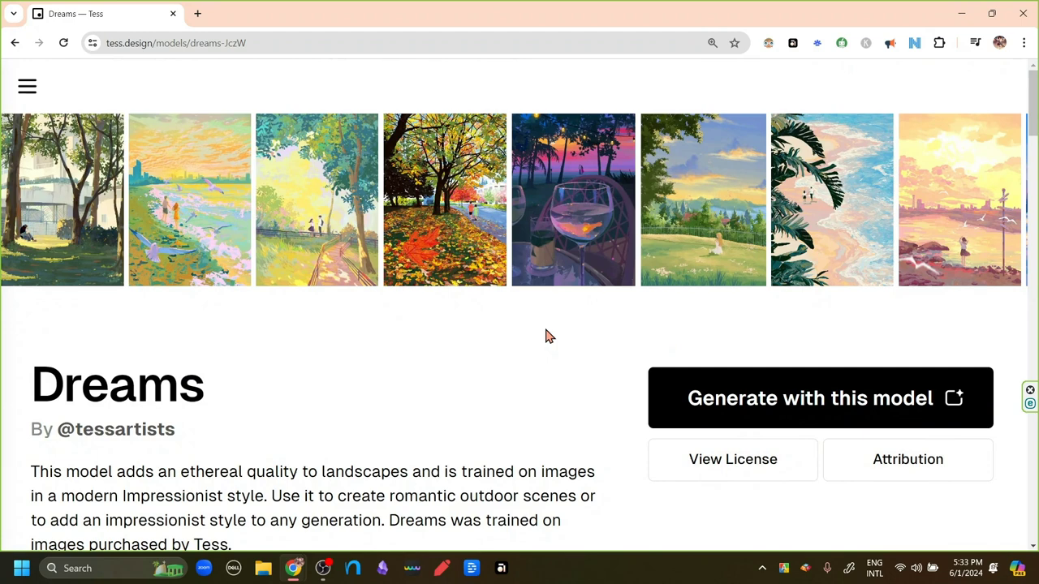
- Read the Dreams license terms and attribution text, then choose Generate with this model
scroll(545, 336, down, 2)
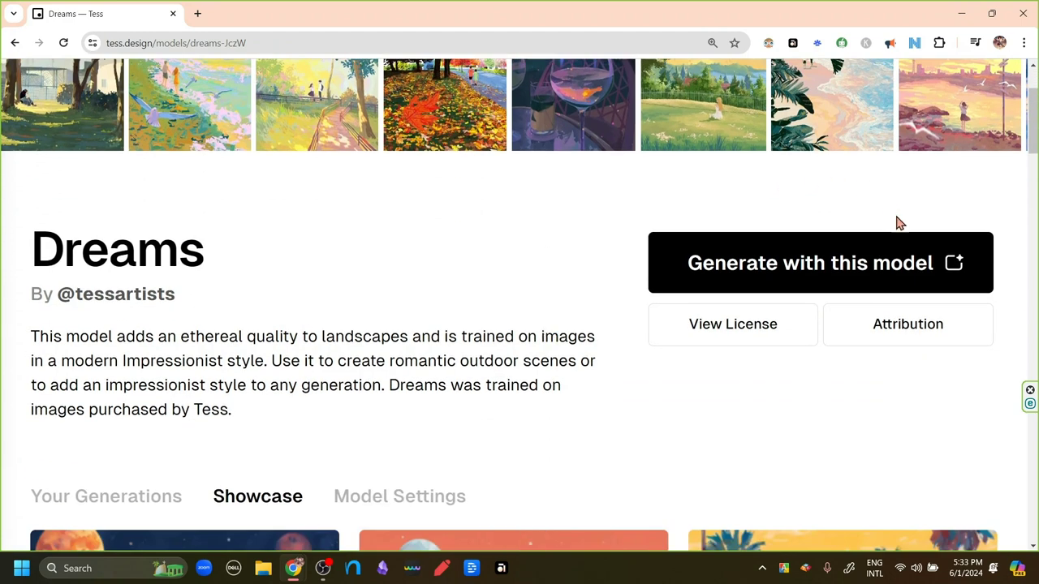
click(753, 336)
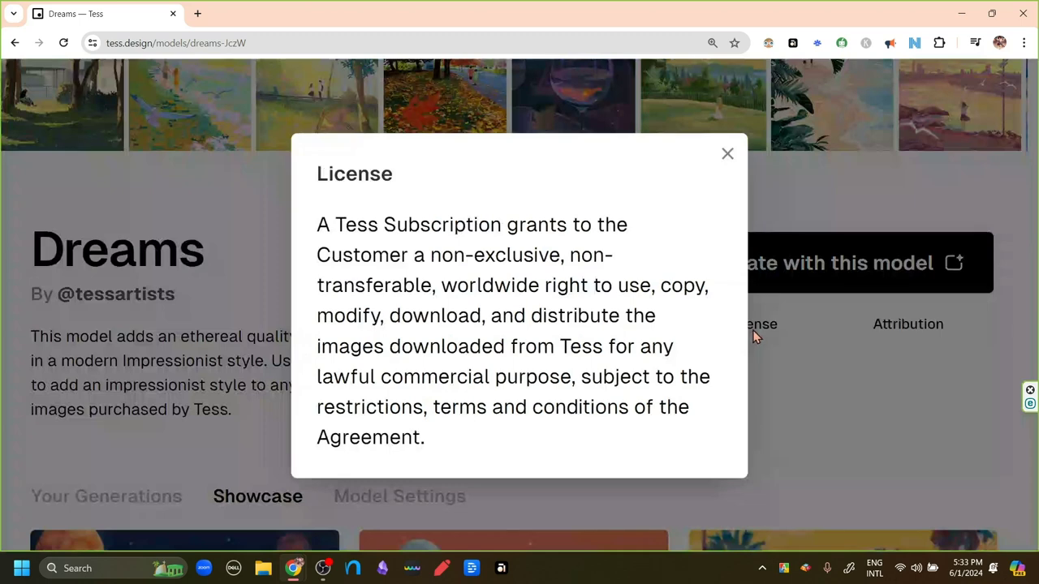
click(728, 156)
click(895, 325)
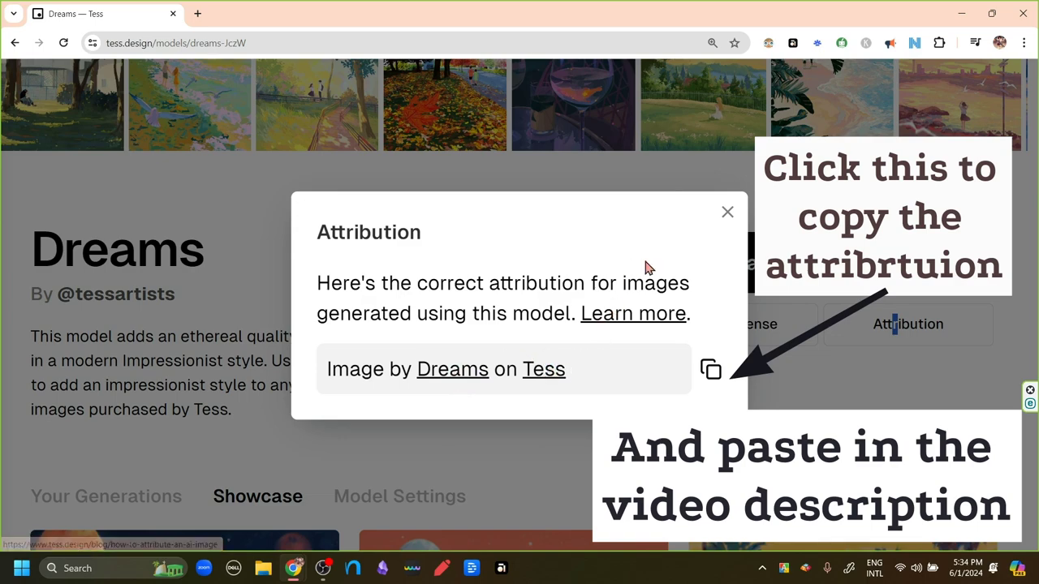
click(726, 214)
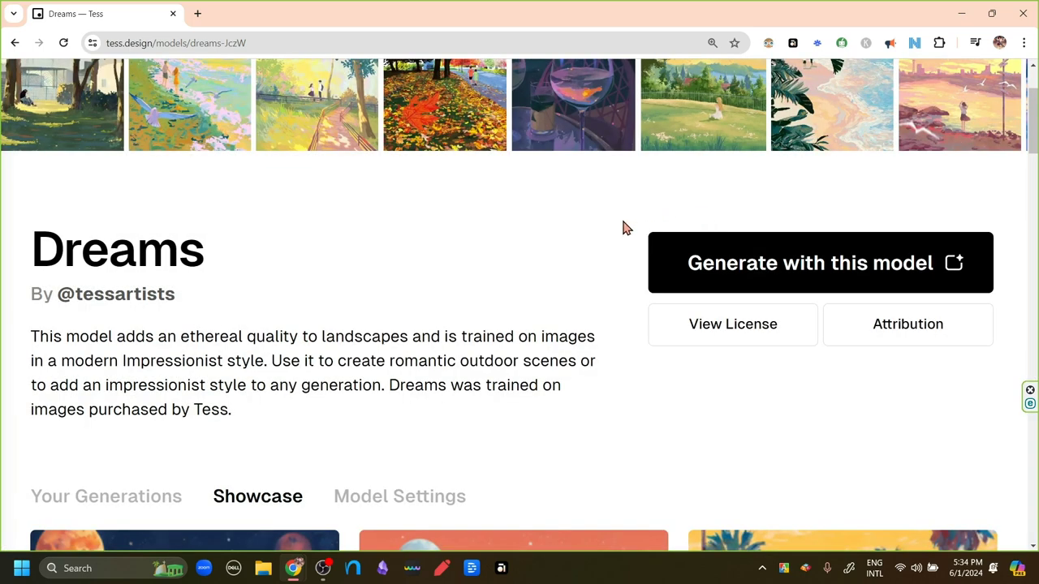
scroll(622, 225, up, 2)
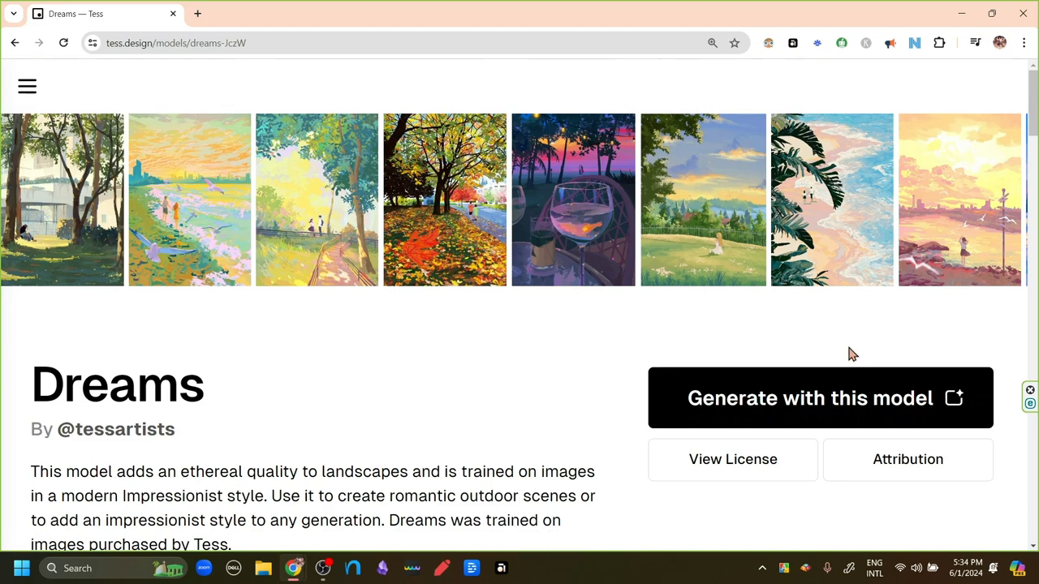
click(826, 400)
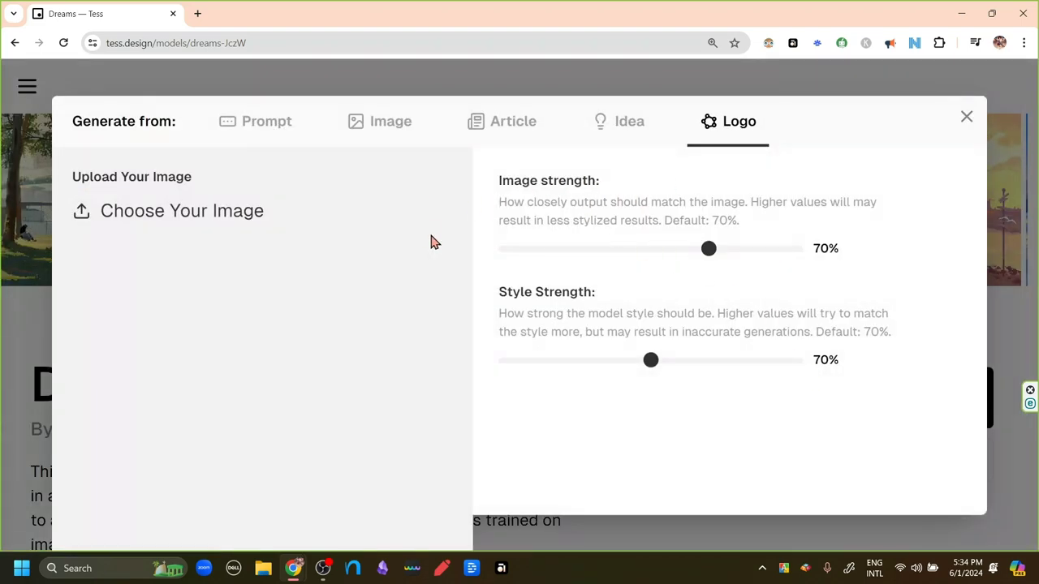
- Try the Dreams generator's Prompt, Image, Article, Idea and Logo modes in turn
click(258, 132)
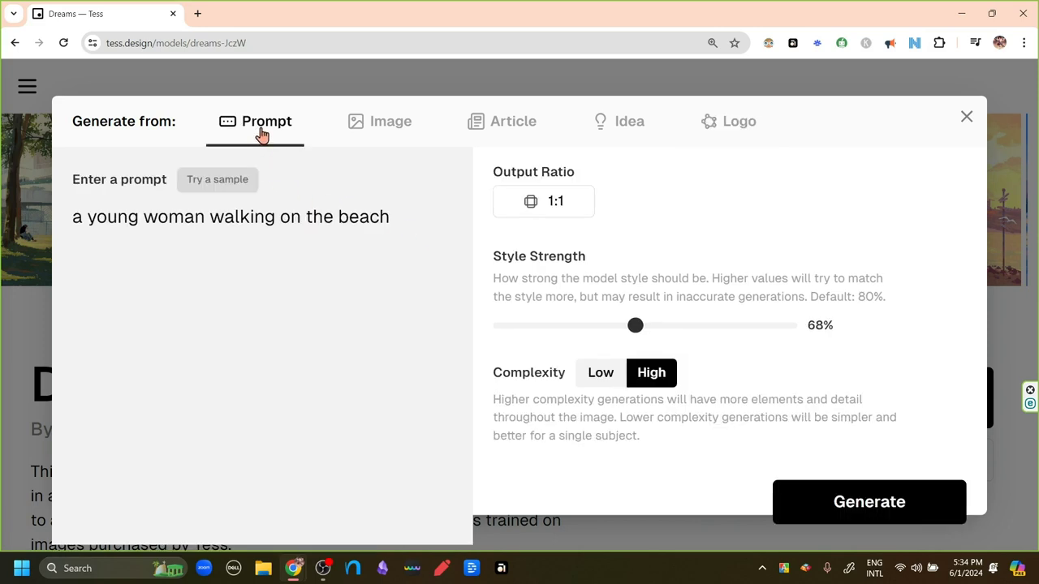
click(390, 128)
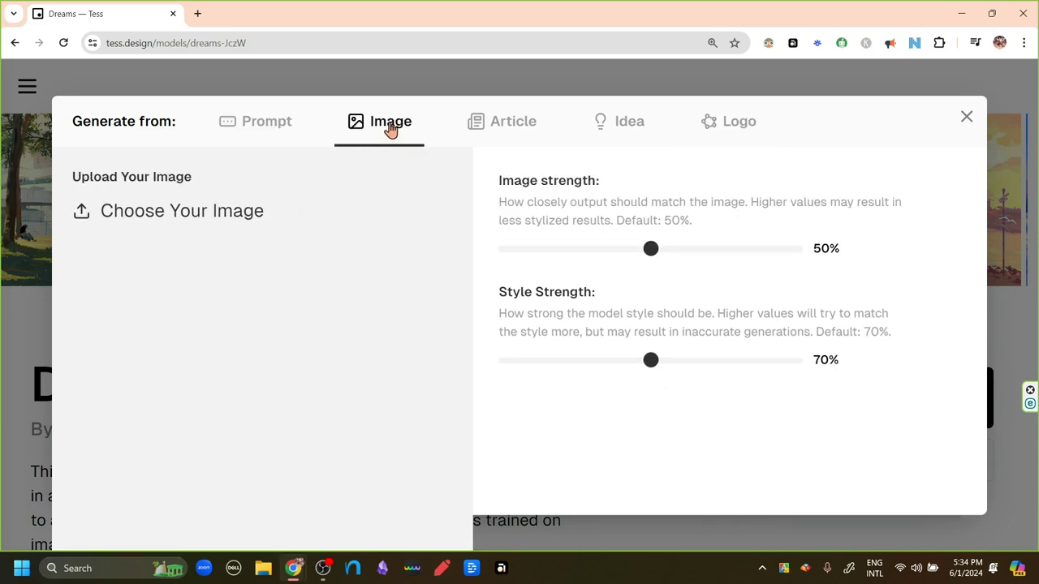
click(499, 128)
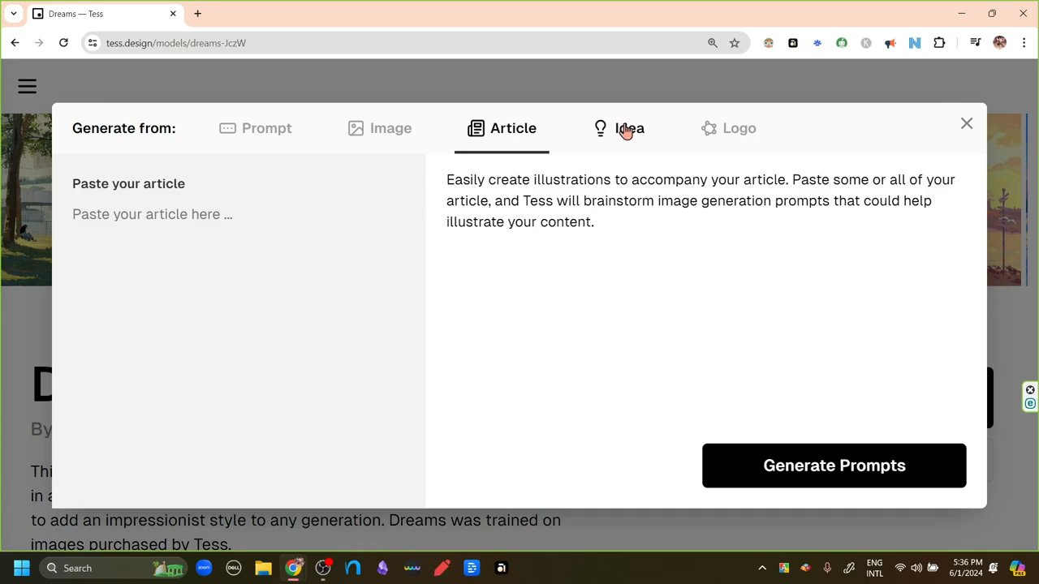
click(624, 132)
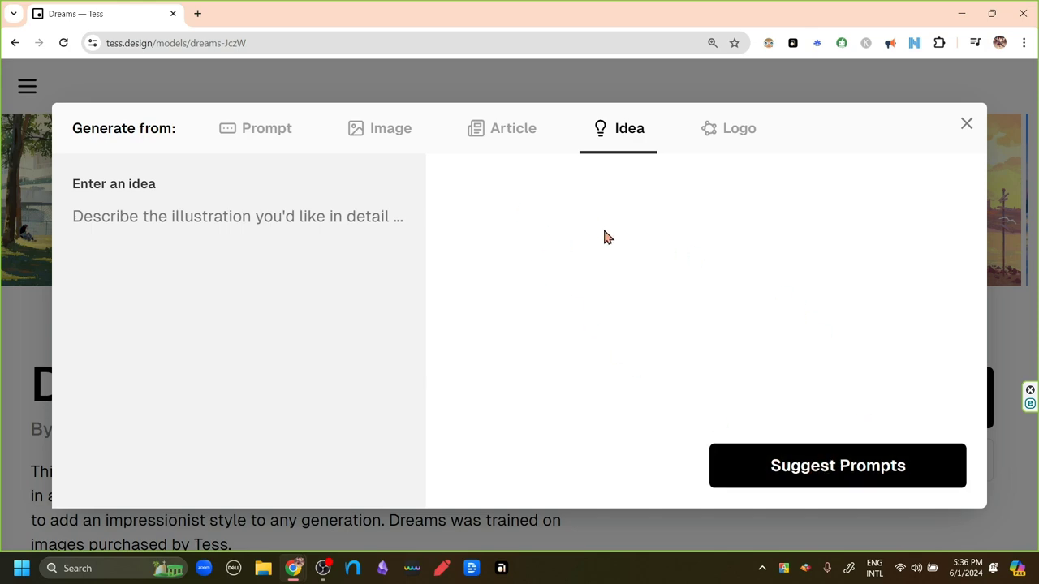
click(726, 136)
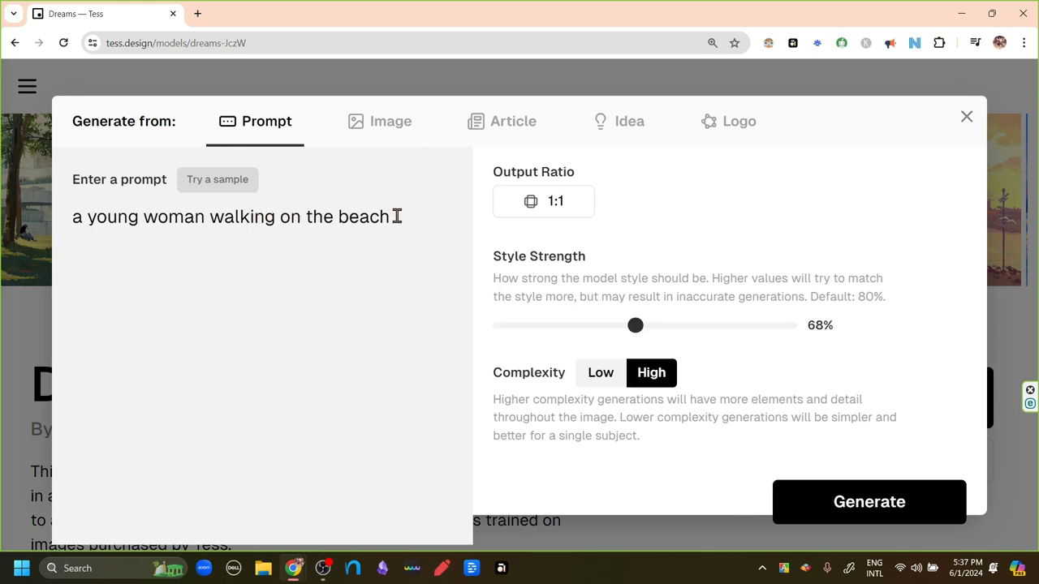
- Change the prompt to 'a young woman working on her computer in her room', set 16:9 and ~68% style strength, and generate
drag(397, 220, 218, 220)
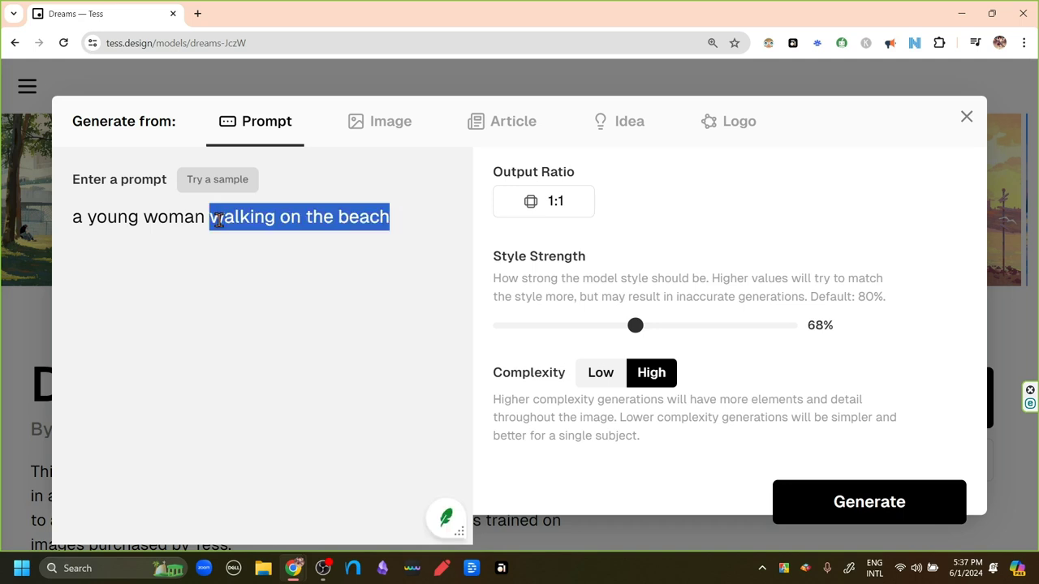
text(working on her computer in her room)
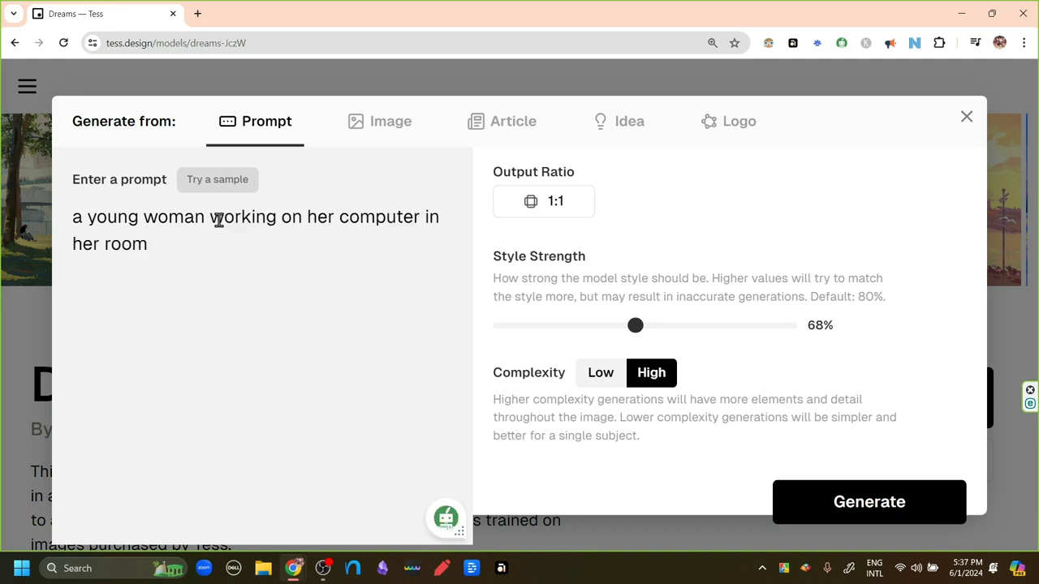
click(556, 206)
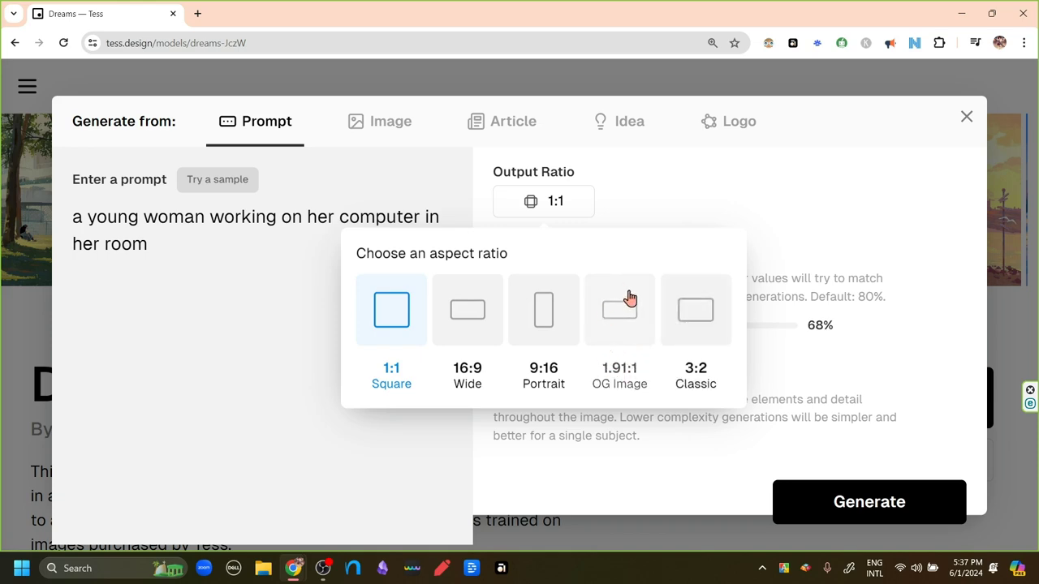
click(464, 319)
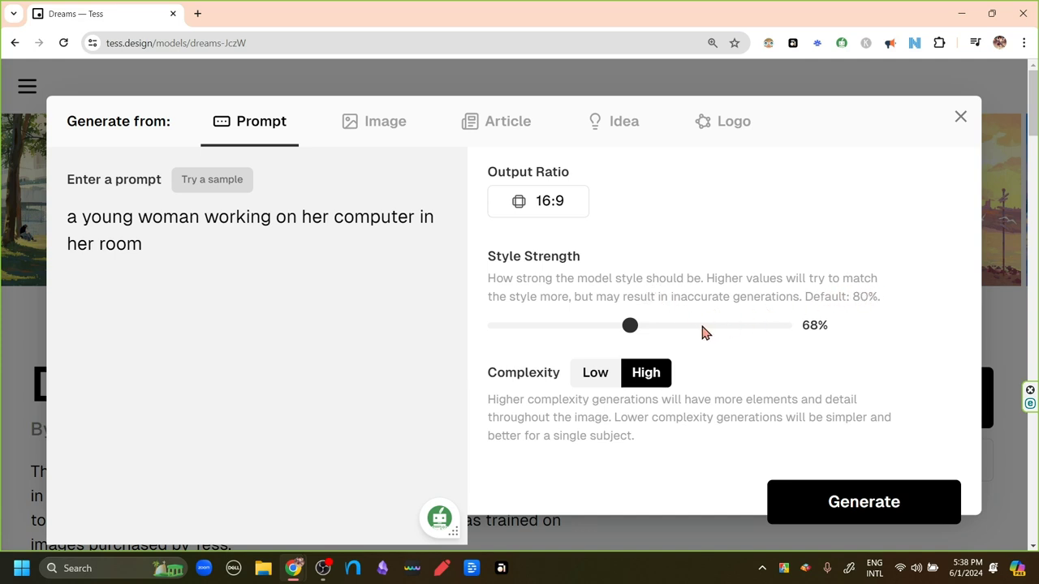
mouse_move(632, 330)
mouse_down()
mouse_move(642, 333)
mouse_move(632, 334)
mouse_up()
click(850, 507)
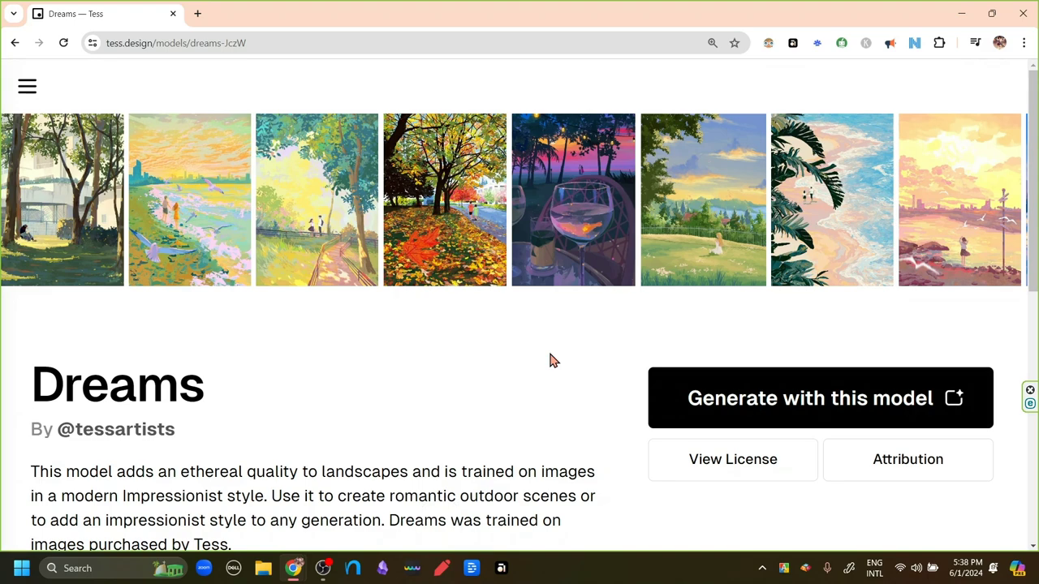
- View the first of the four new images full size, close it, then scroll another image's view to its Tools list
scroll(551, 359, down, 2)
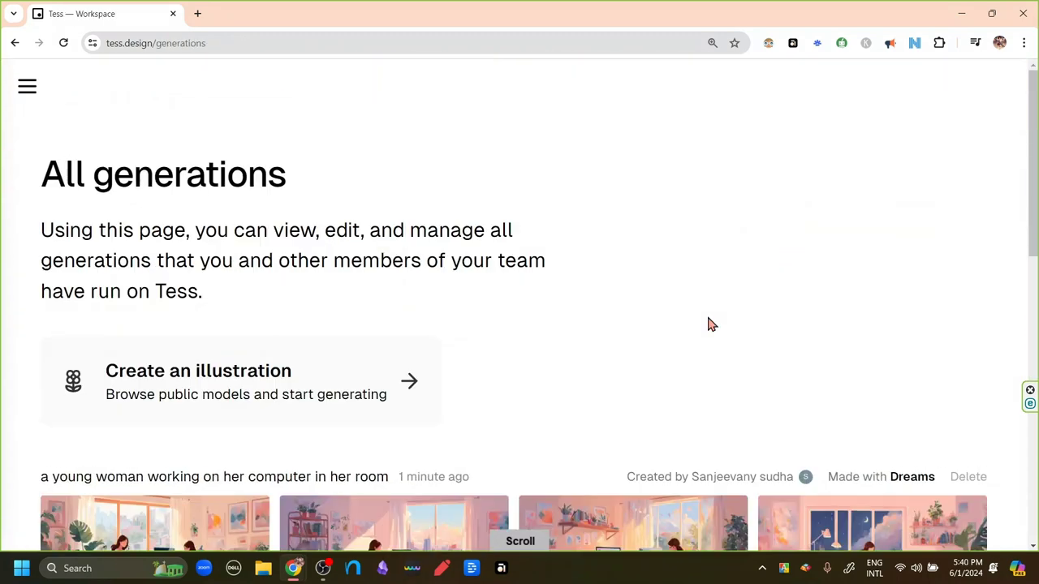
scroll(709, 325, down, 3)
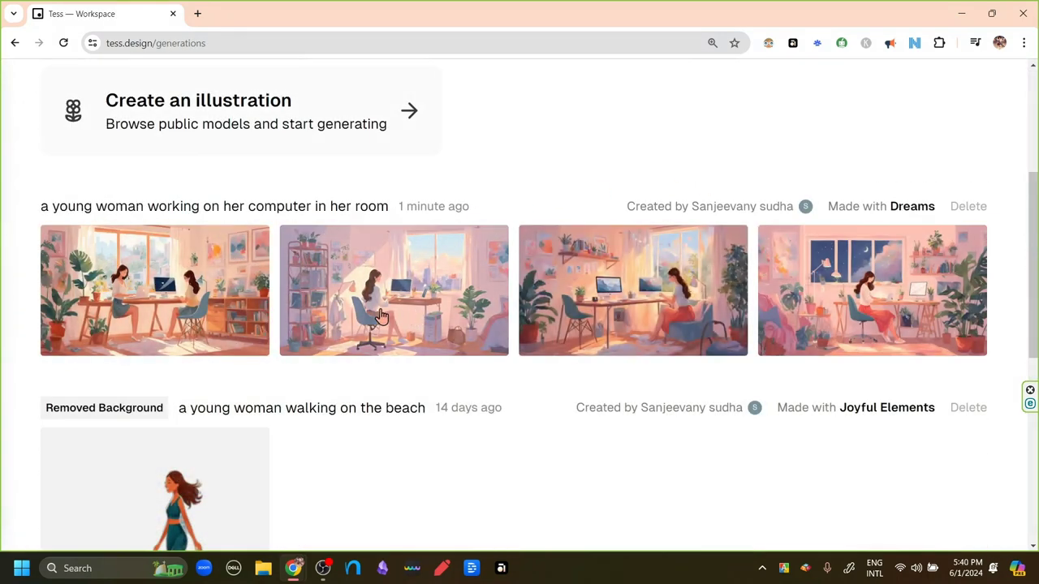
click(169, 307)
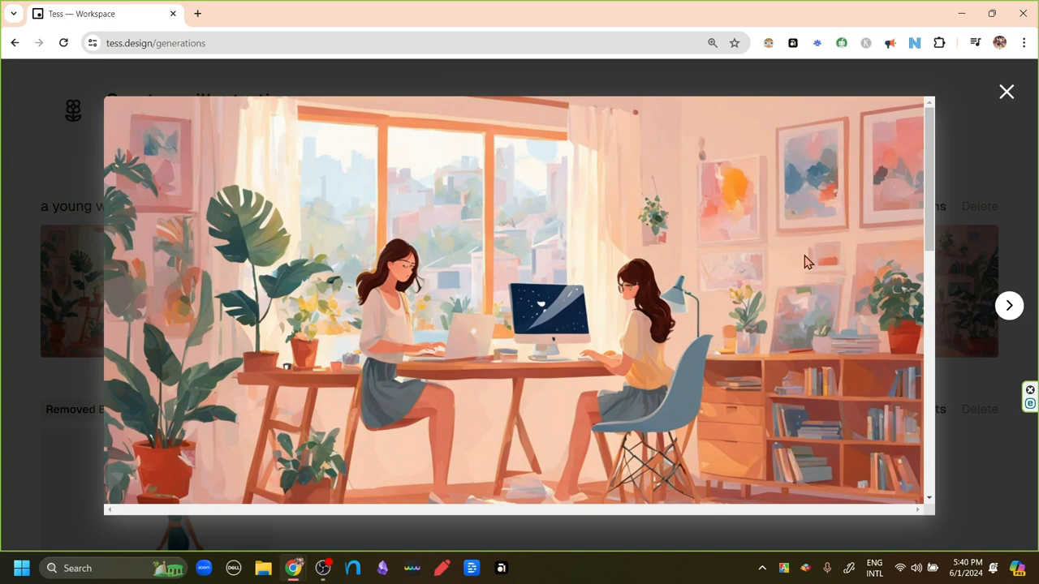
click(1006, 94)
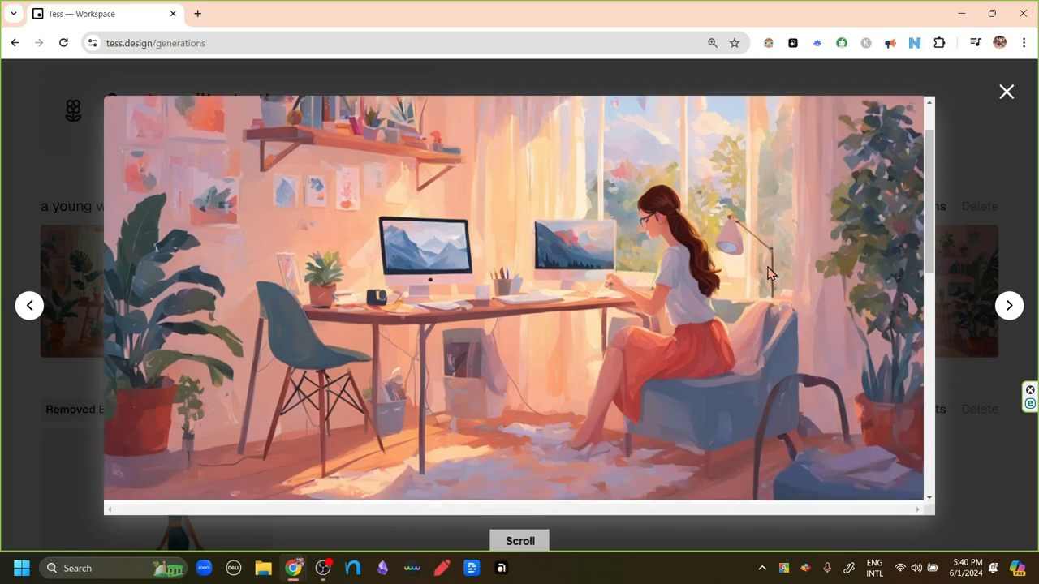
scroll(719, 215, down, 10)
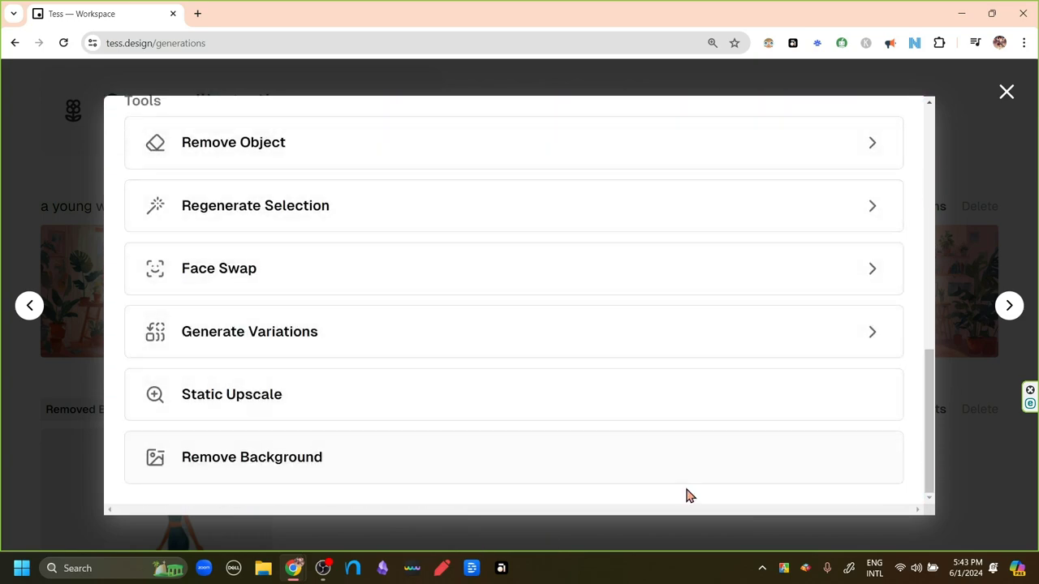
drag(931, 464, 933, 487)
- Close the full-size image and use the Create an illustration card to reach Discover Models
click(1006, 93)
scroll(918, 144, down, 1)
scroll(828, 207, up, 4)
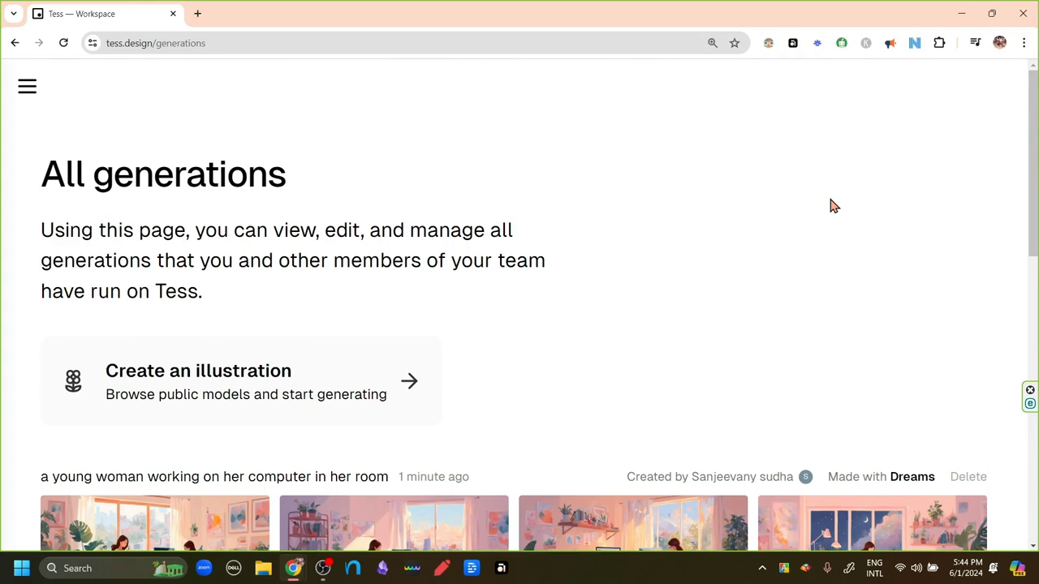
scroll(832, 205, down, 4)
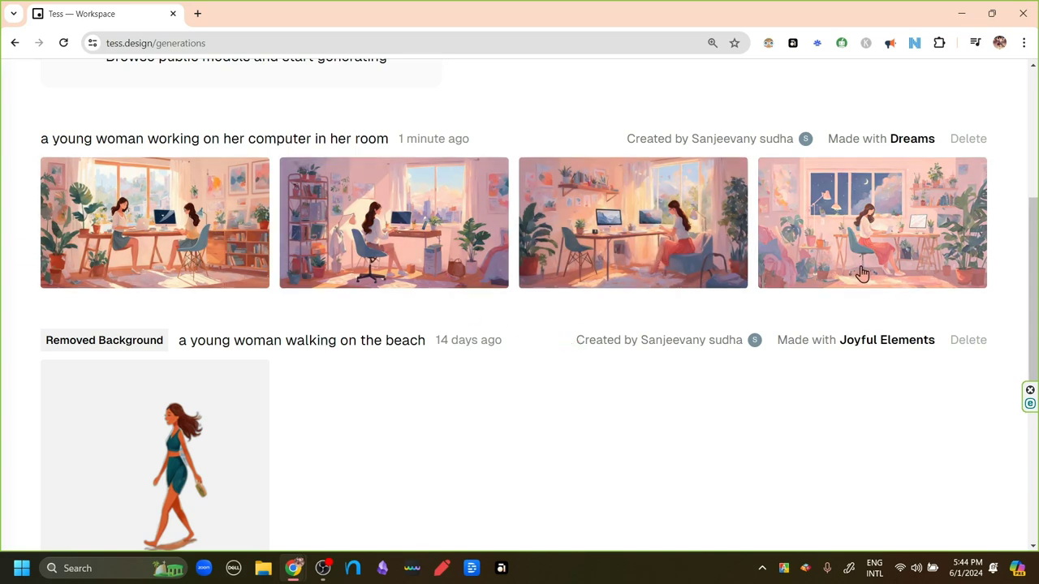
scroll(254, 390, up, 4)
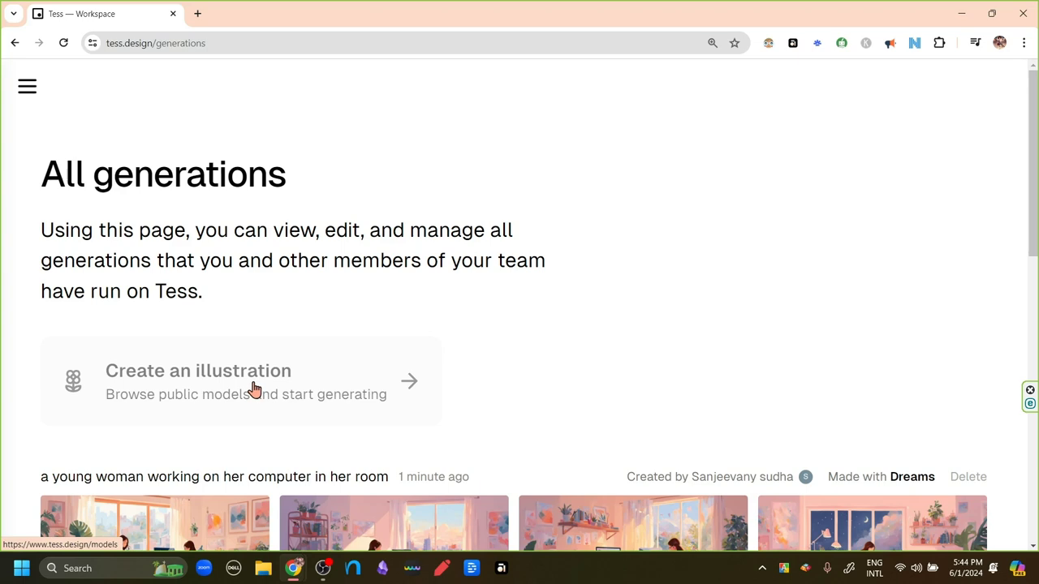
click(253, 390)
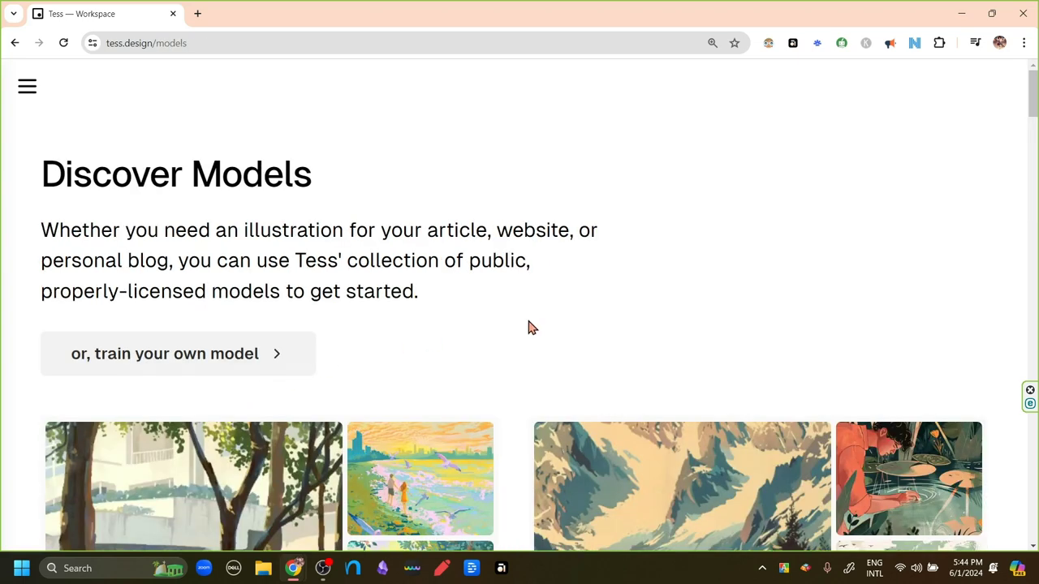
scroll(534, 327, down, 1)
scroll(534, 327, up, 1)
click(203, 42)
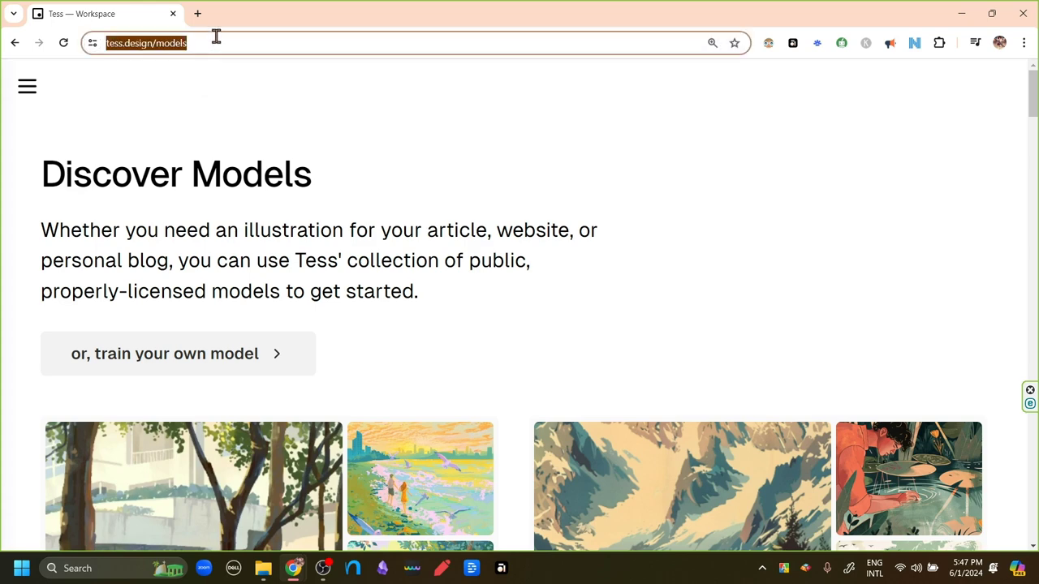
click(216, 36)
key(BackSpace)
key(BackSpace)
key(BackSpace)
key(BackSpace)
key(BackSpace)
key(BackSpace)
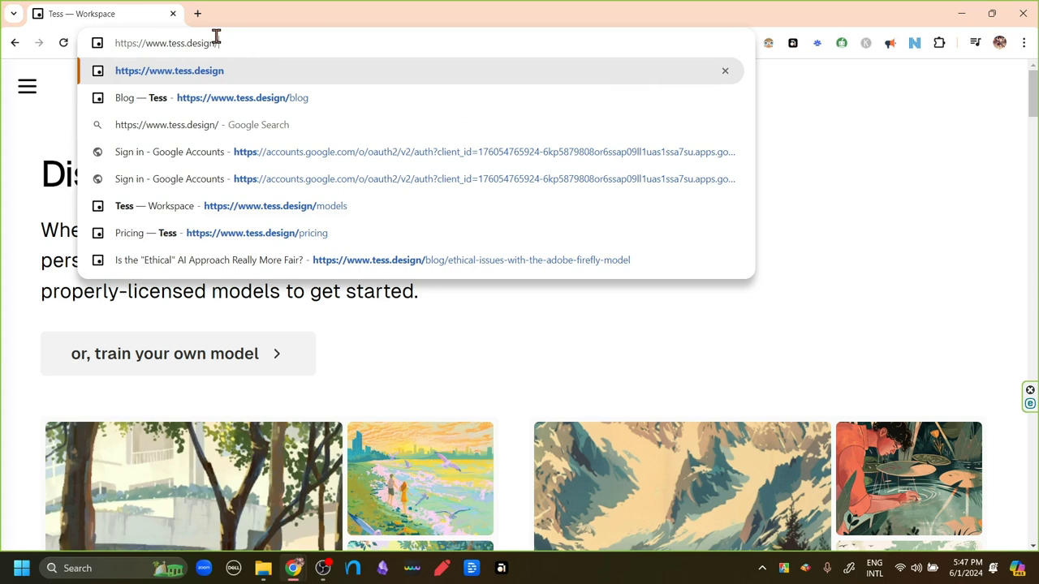
text(blog)
key(Return)
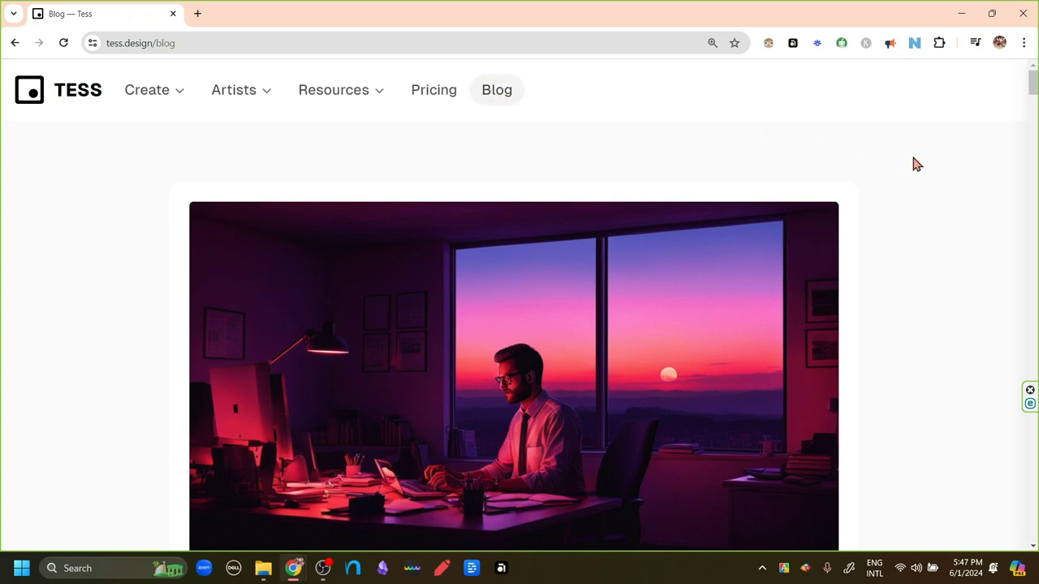
- Scroll through the blog's posts on ethical AI image generation
scroll(915, 164, down, 10)
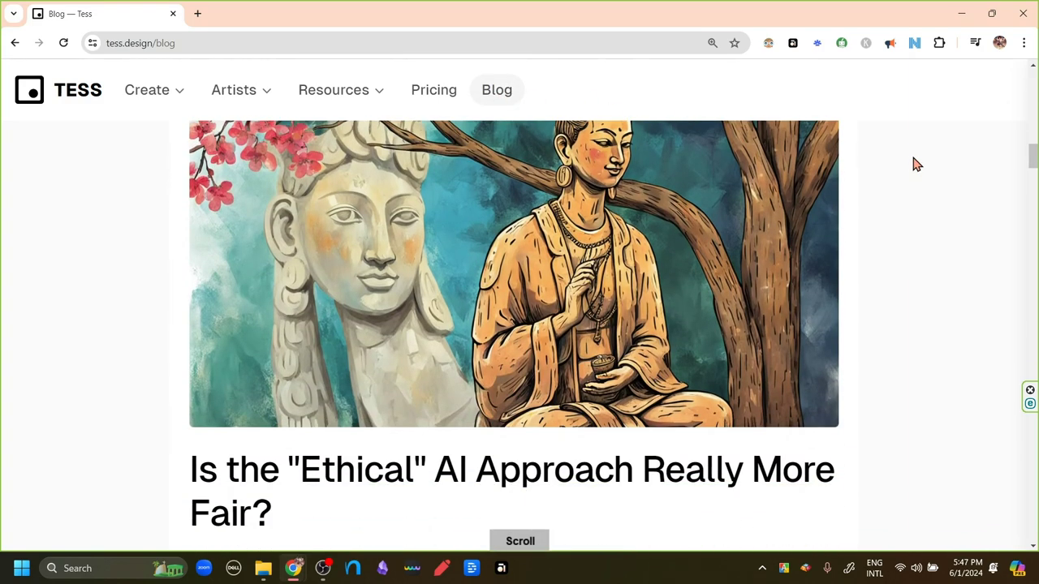
scroll(916, 164, down, 10)
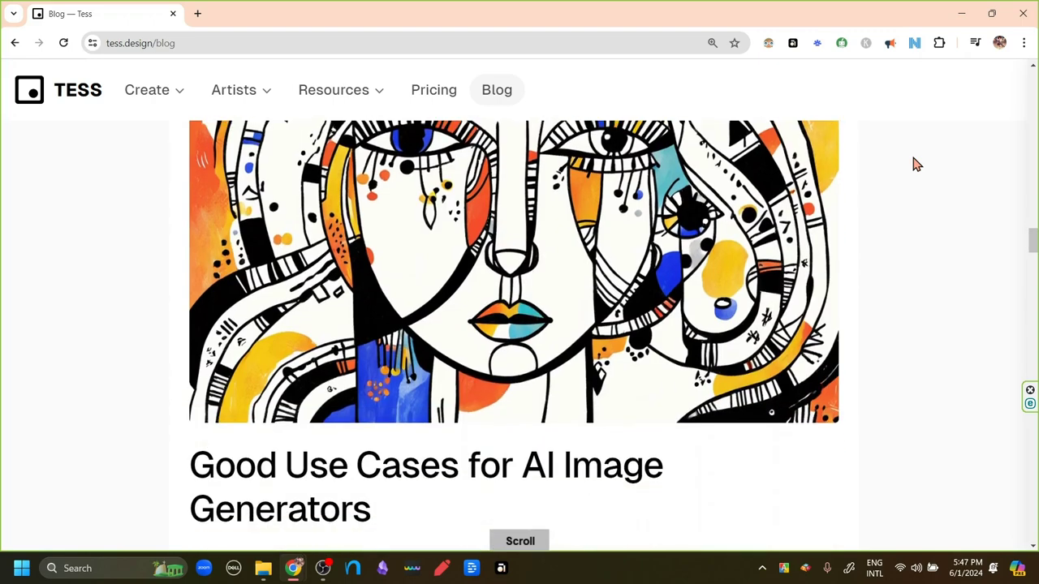
scroll(915, 164, down, 10)
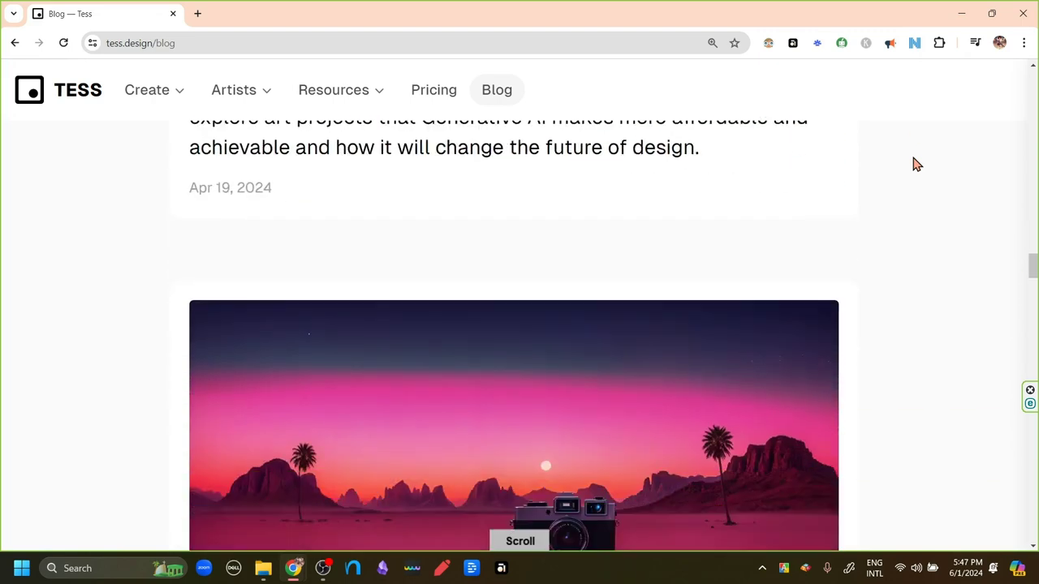
scroll(916, 165, down, 10)
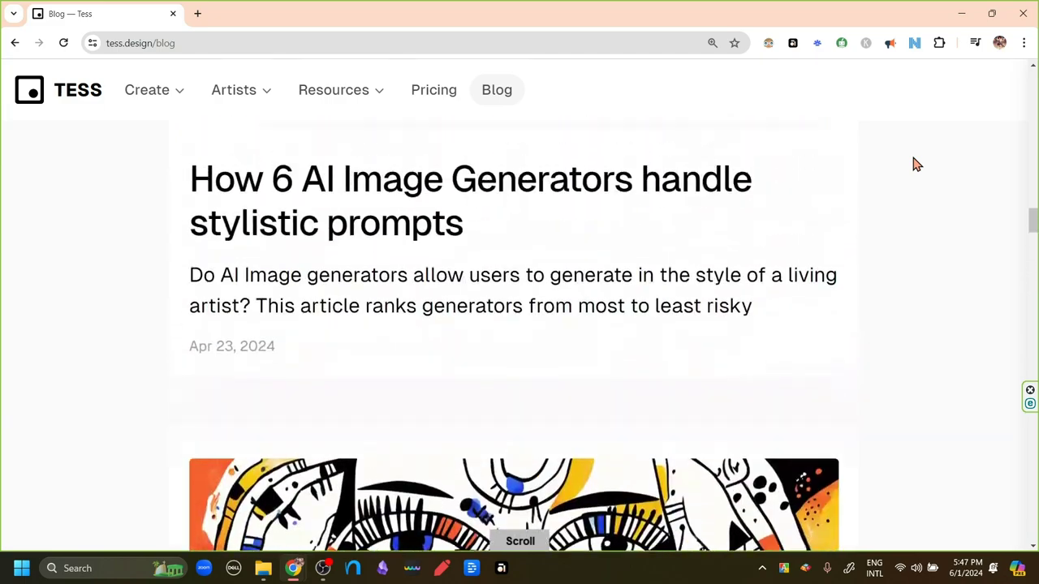
scroll(915, 164, down, 5)
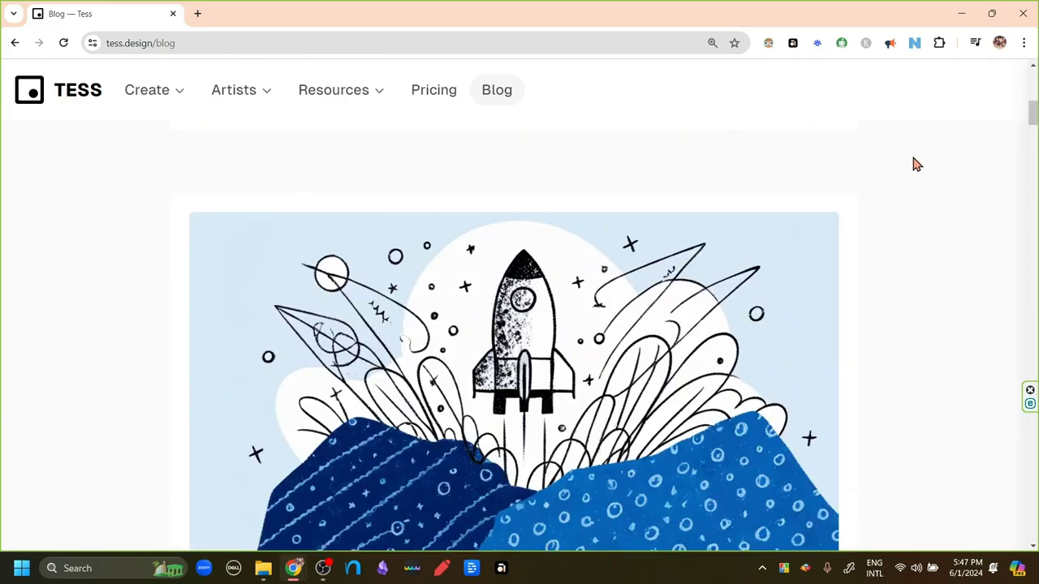
scroll(915, 165, down, 8)
scroll(916, 165, up, 2)
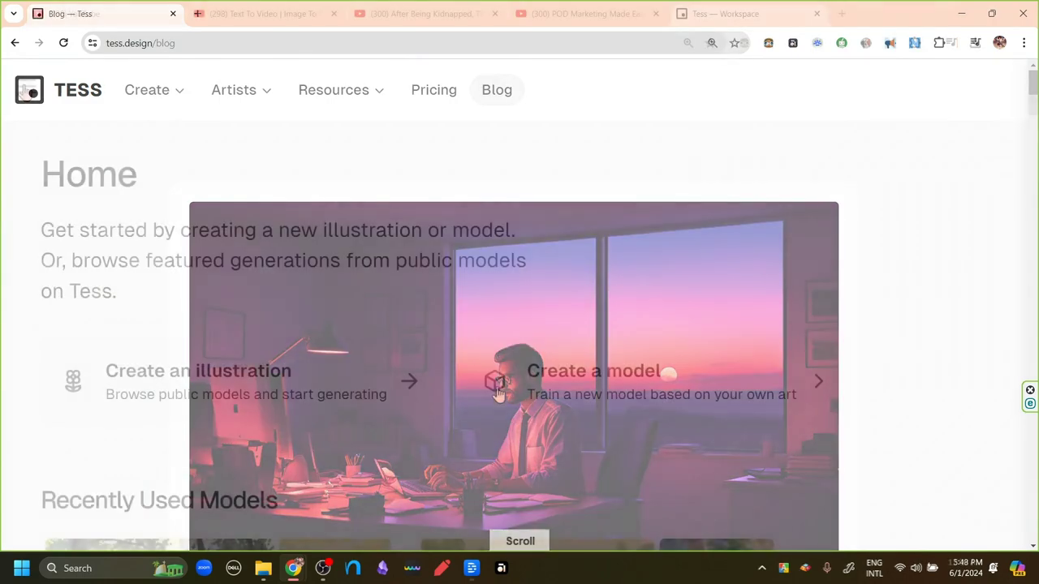
- Sign out via the navigation menu and scroll down the public tess.design landing page
click(27, 86)
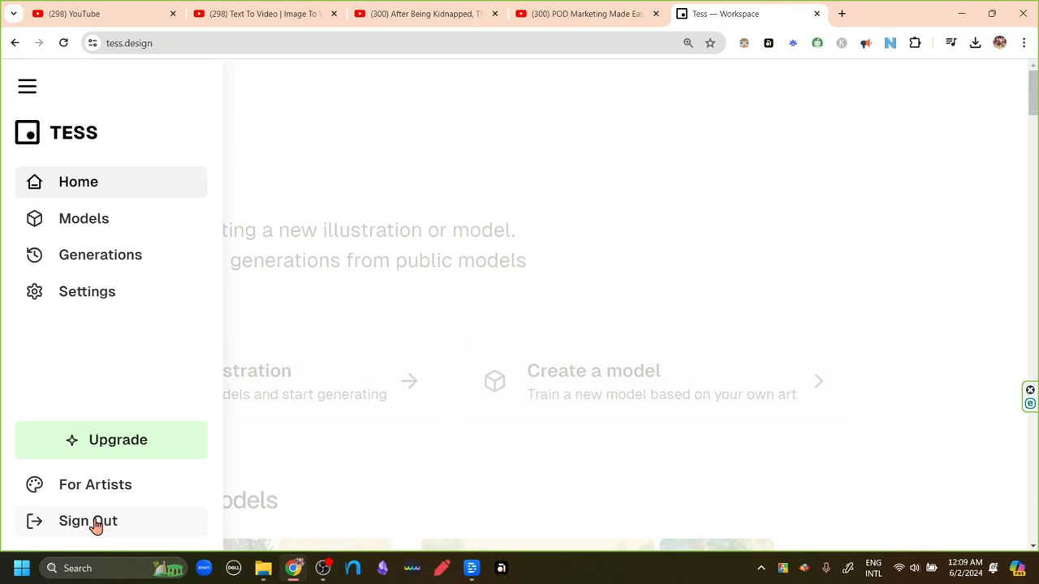
click(97, 526)
scroll(636, 241, down, 10)
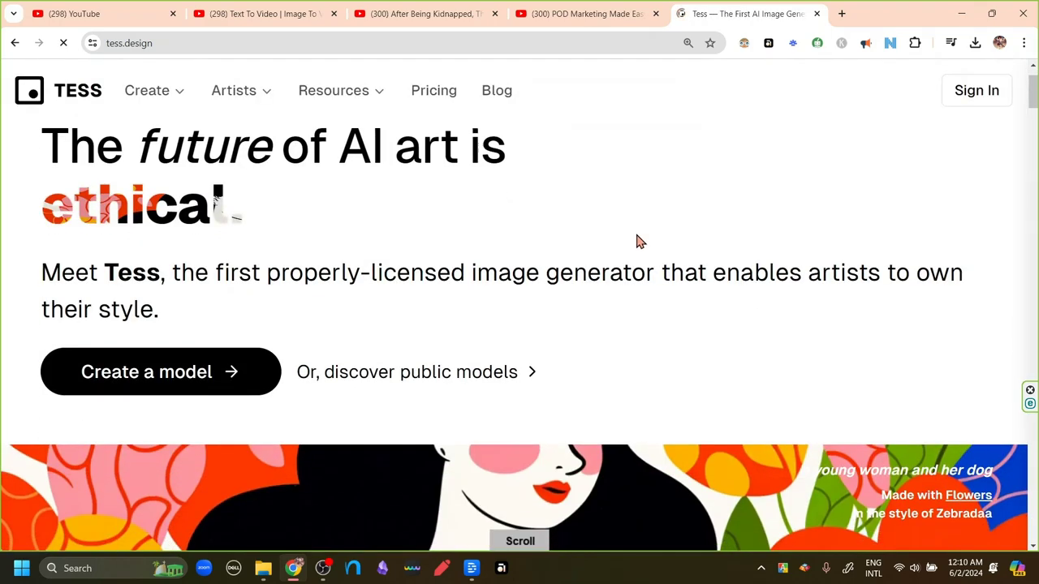
scroll(636, 241, up, 5)
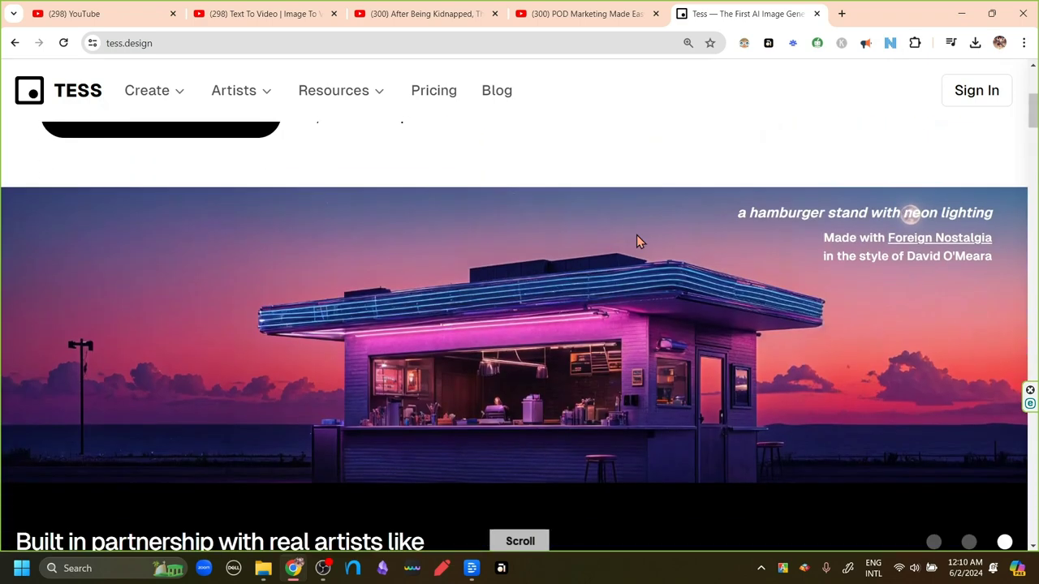
scroll(636, 241, down, 5)
scroll(636, 241, down, 4)
scroll(636, 241, down, 6)
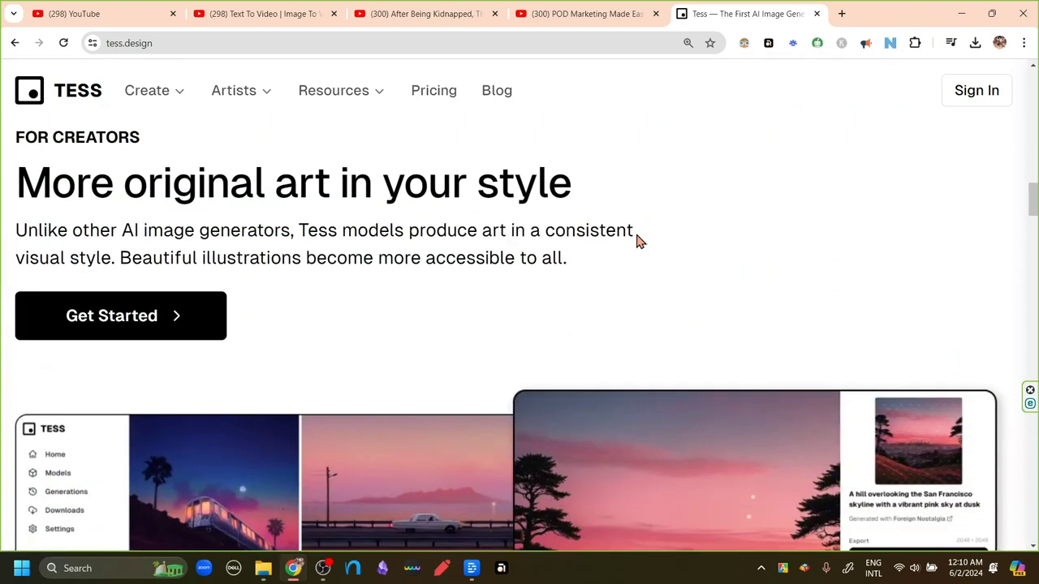
scroll(636, 241, down, 4)
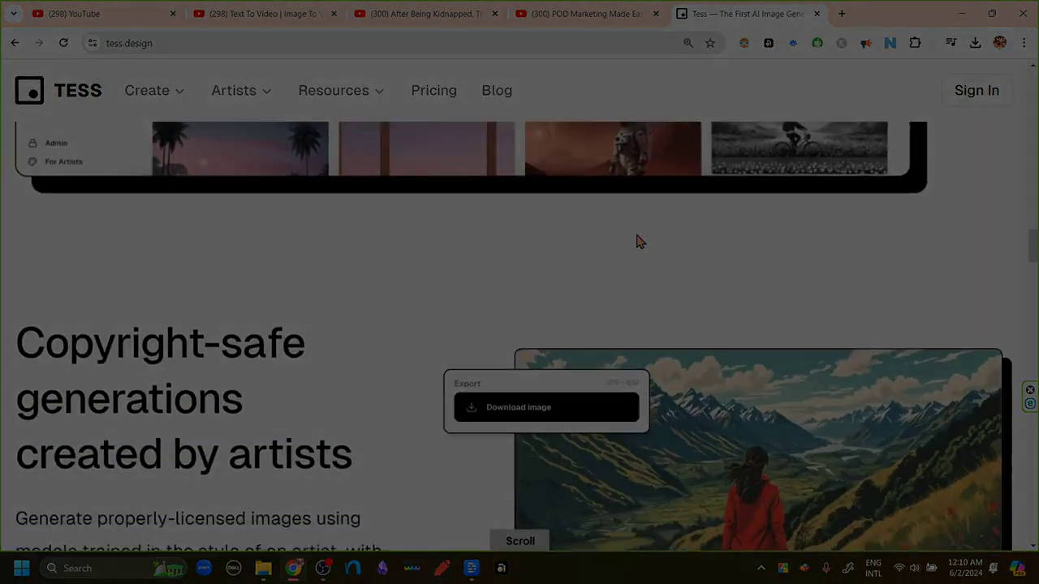